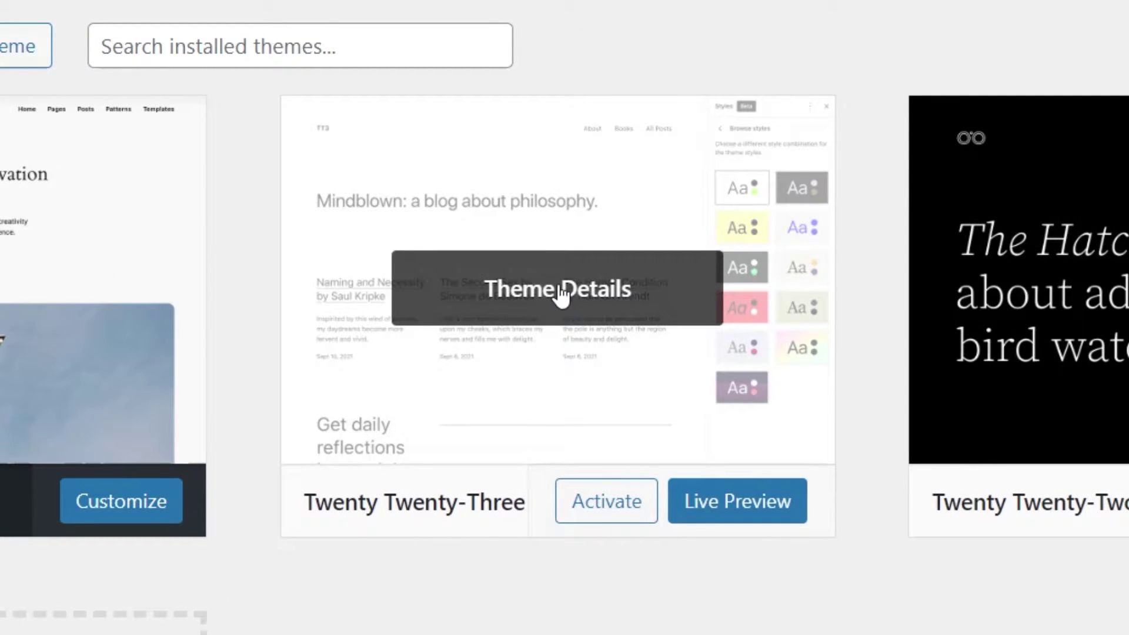
# - View the Twenty Twenty-Three theme's details card with its description and tags
pyautogui.click(562, 289)
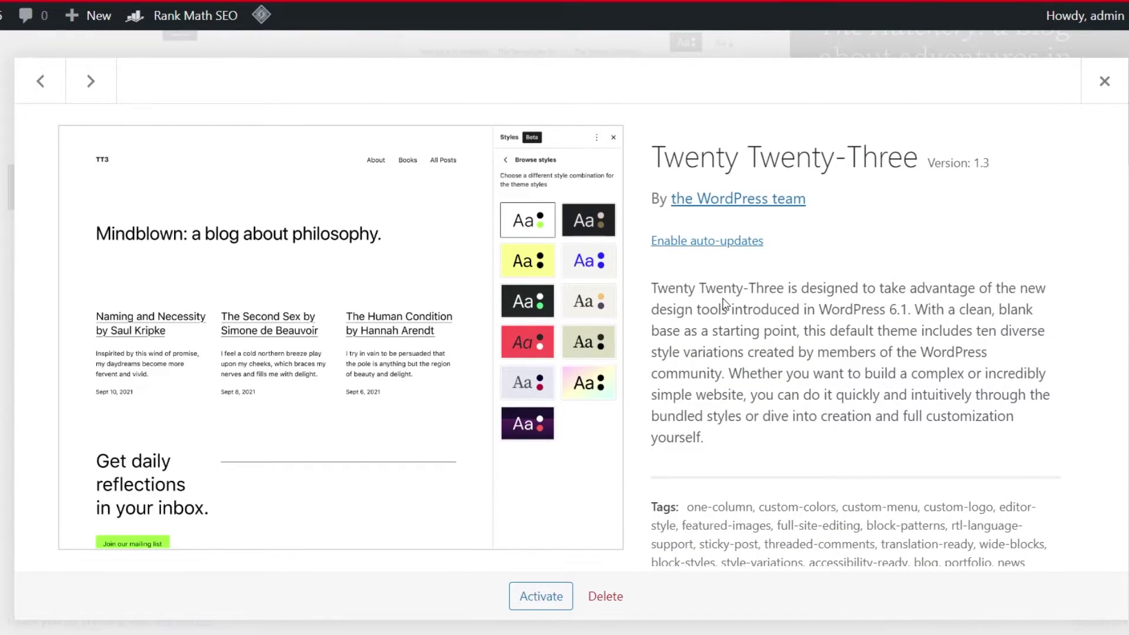
pyautogui.scroll(-1, 702, 354)
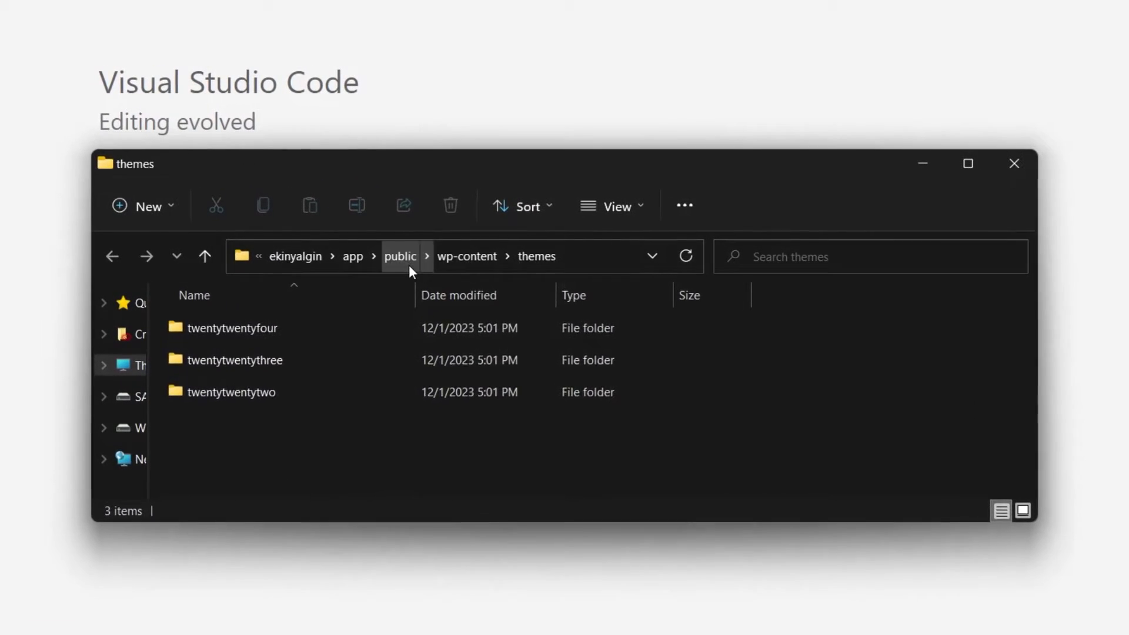
# - Navigate into the site's public > wp-content > themes folder
pyautogui.click(408, 265)
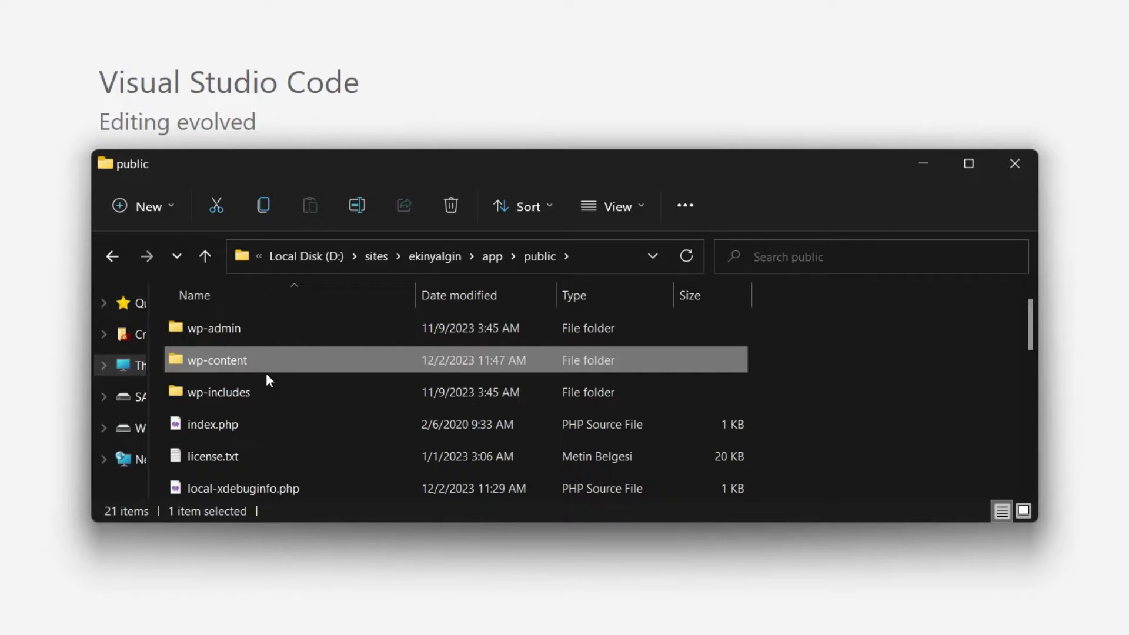
pyautogui.doubleClick(211, 360)
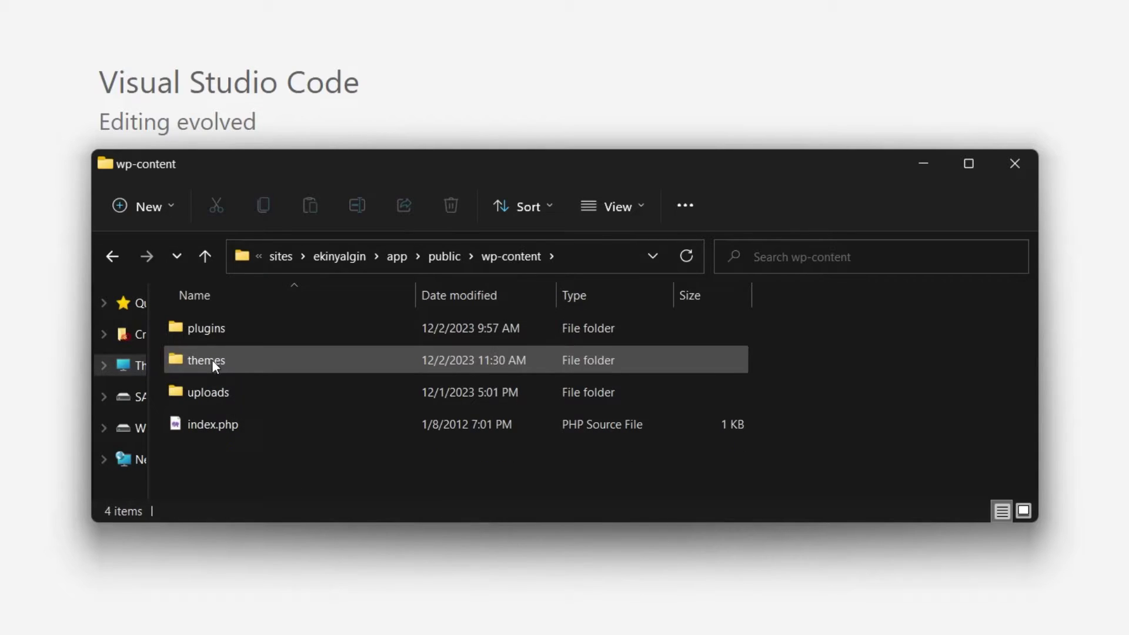
pyautogui.doubleClick(207, 361)
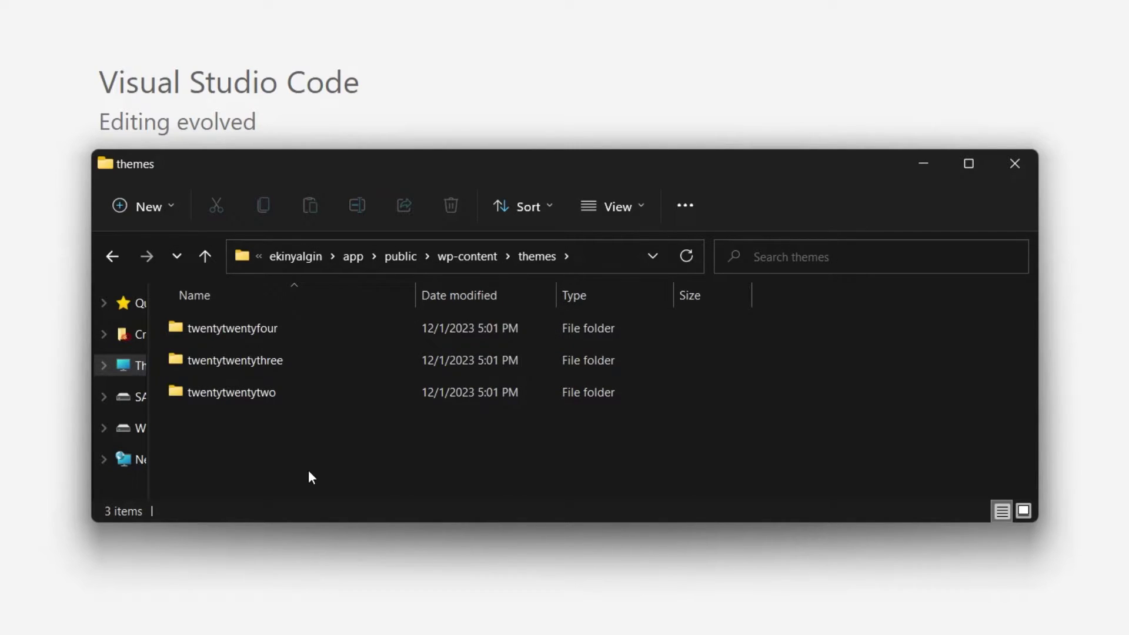
# - Create a new folder named ekinyalgin in themes and open it
pyautogui.rightClick(346, 482)
pyautogui.moveTo(490, 392)
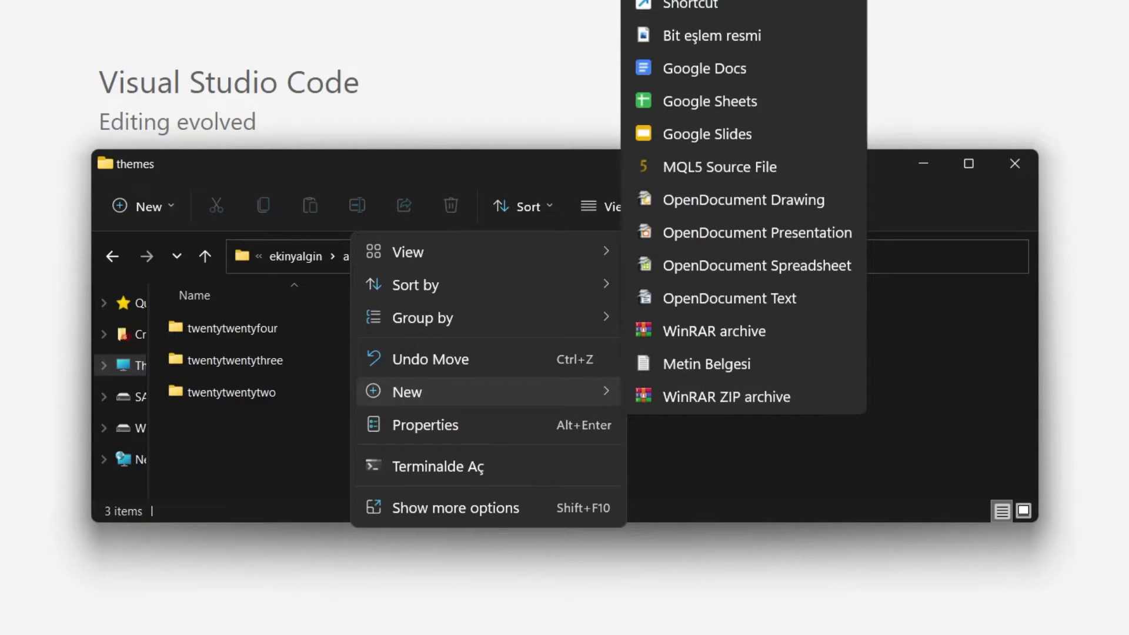
pyautogui.click(697, 0)
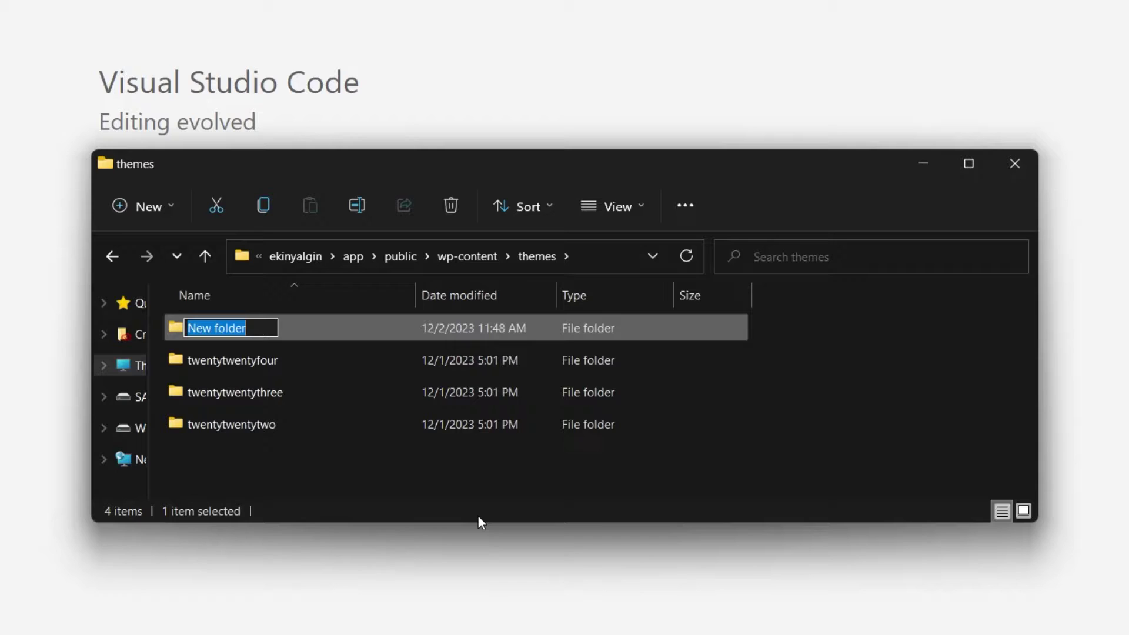
pyautogui.write('ekinyalgin')
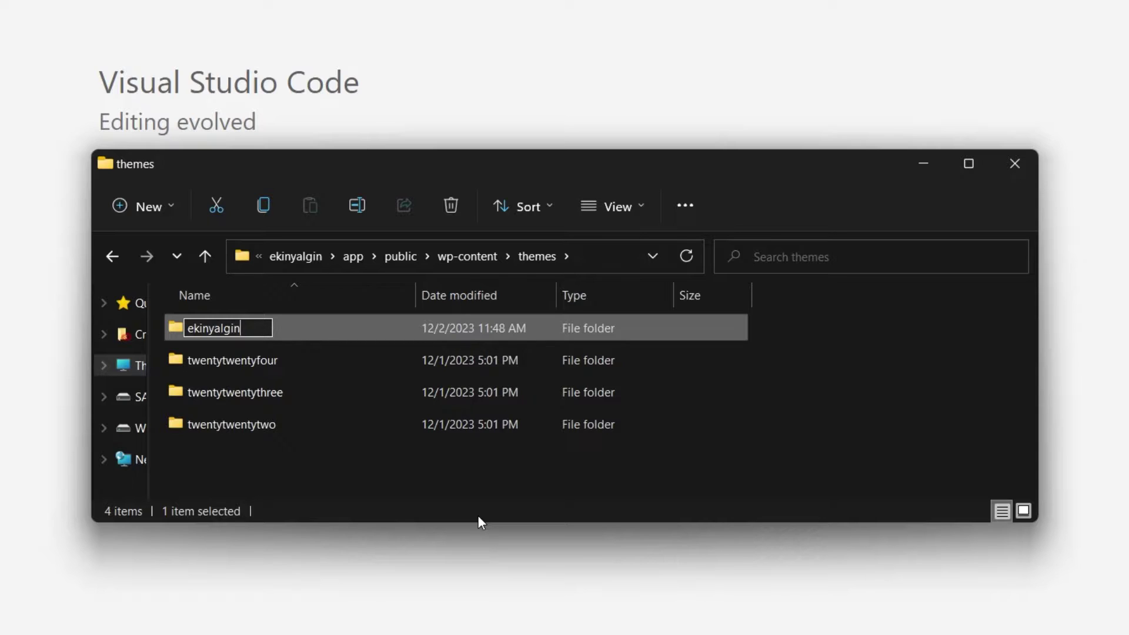
pyautogui.press('Return')
pyautogui.press('Return')
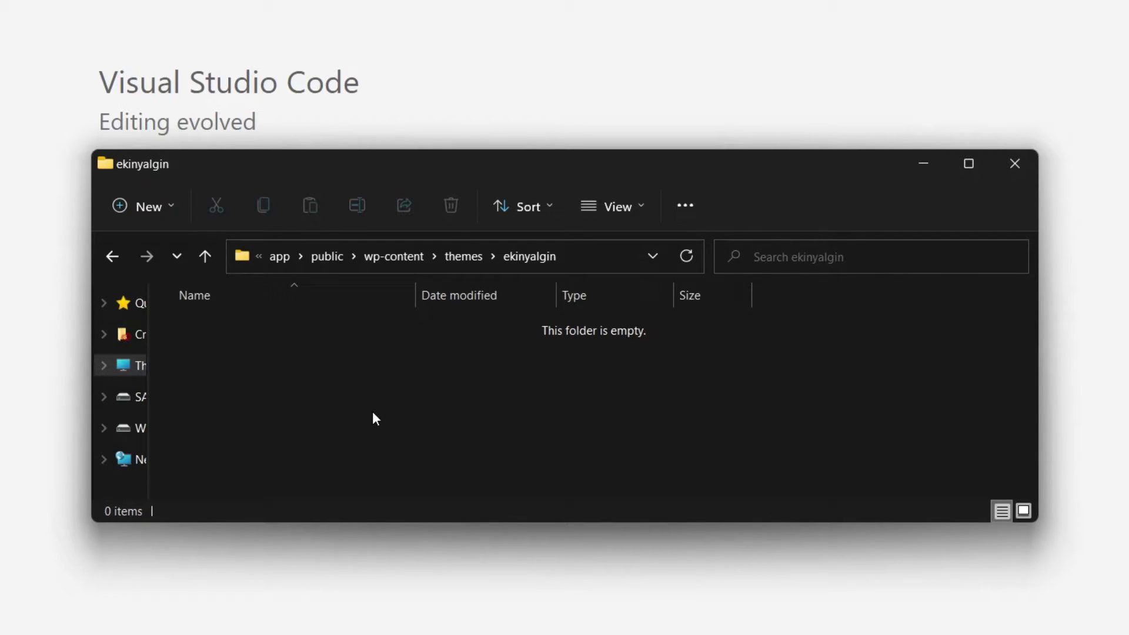
# - Load the ekinyalgin folder into VS Code and create index.php and style.css in it
pyautogui.hotkey('alt', 'Up')
pyautogui.moveTo(212, 327)
pyautogui.mouseDown()
pyautogui.moveTo(9, 256)
pyautogui.moveTo(102, 271)
pyautogui.mouseUp()
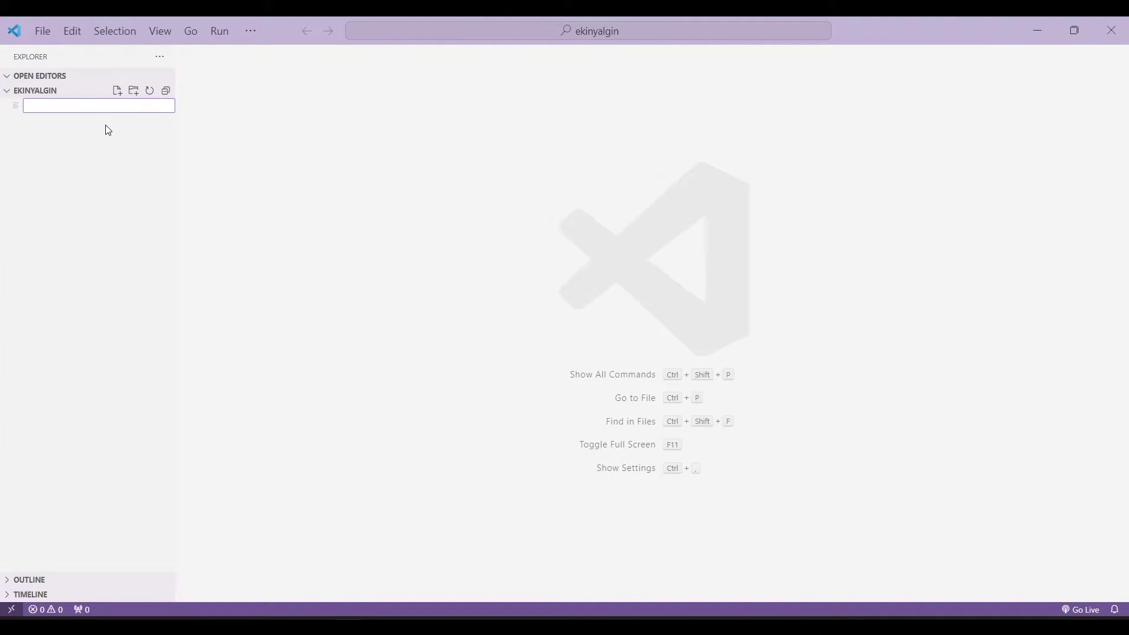
pyautogui.write('index.php')
pyautogui.press('Return')
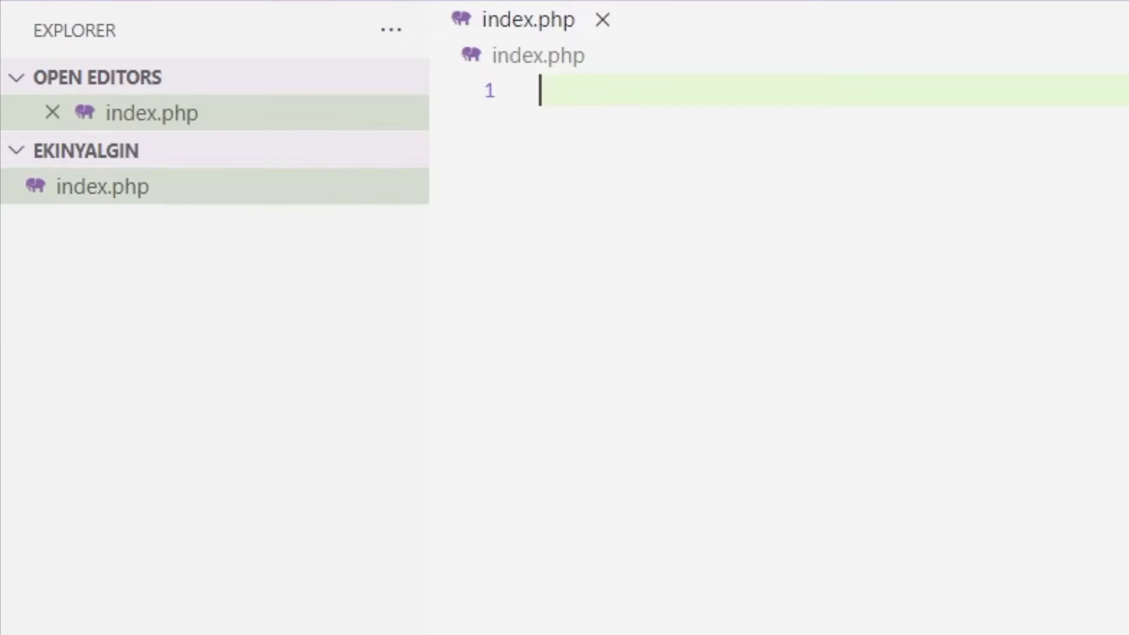
pyautogui.click(288, 150)
pyautogui.write('style.css')
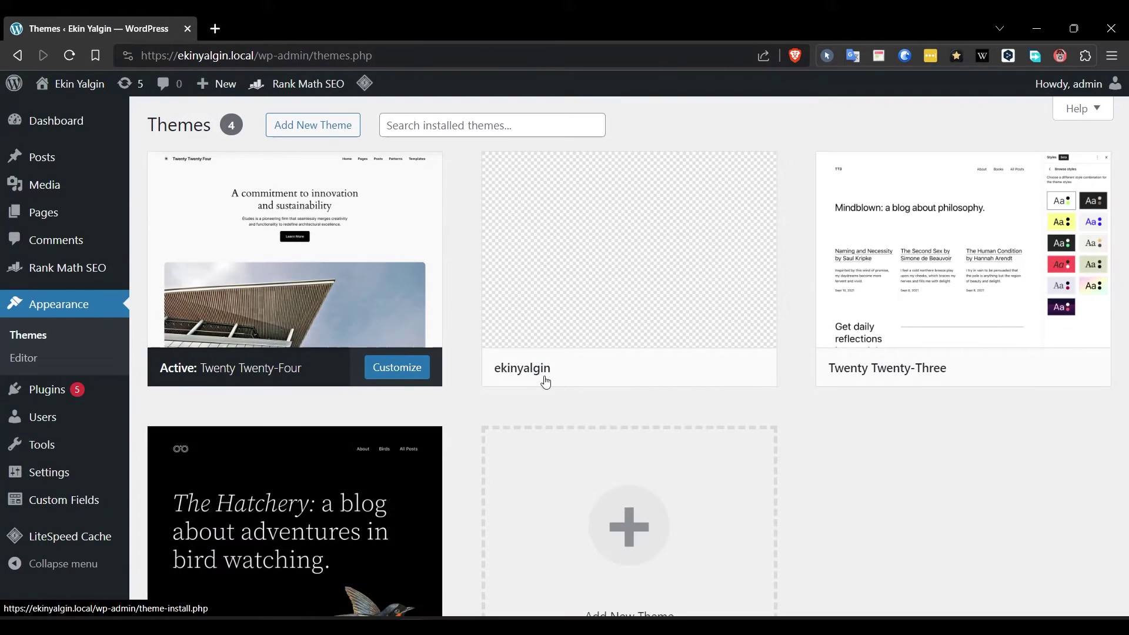
pyautogui.moveTo(574, 351)
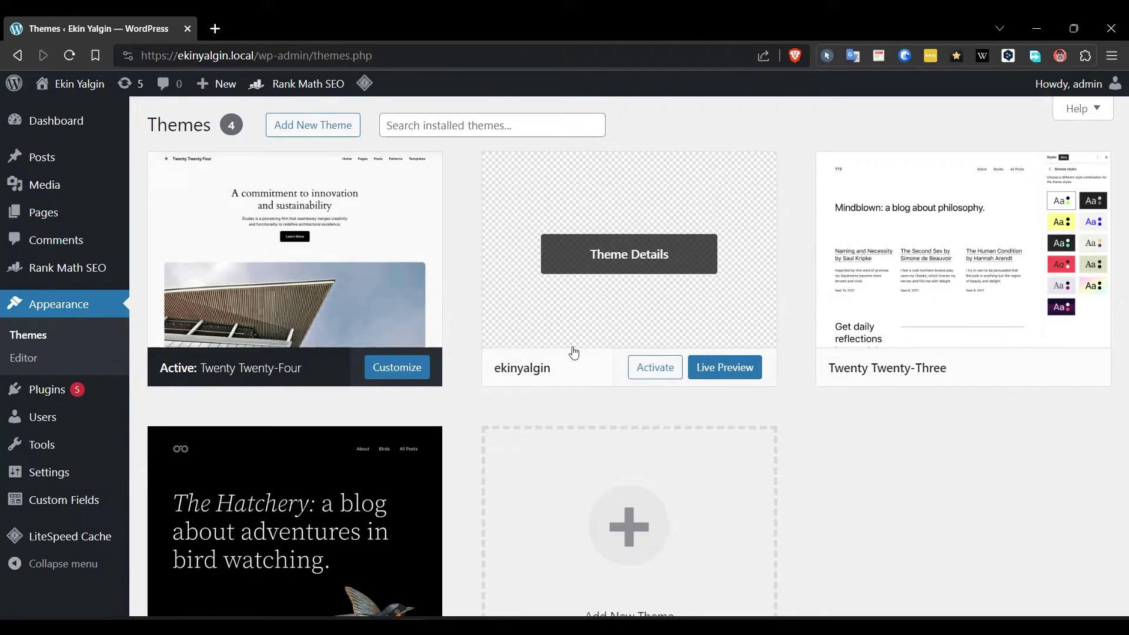
# - View the newly listed ekinyalgin theme's details with blank preview and Anonymous author
pyautogui.click(629, 259)
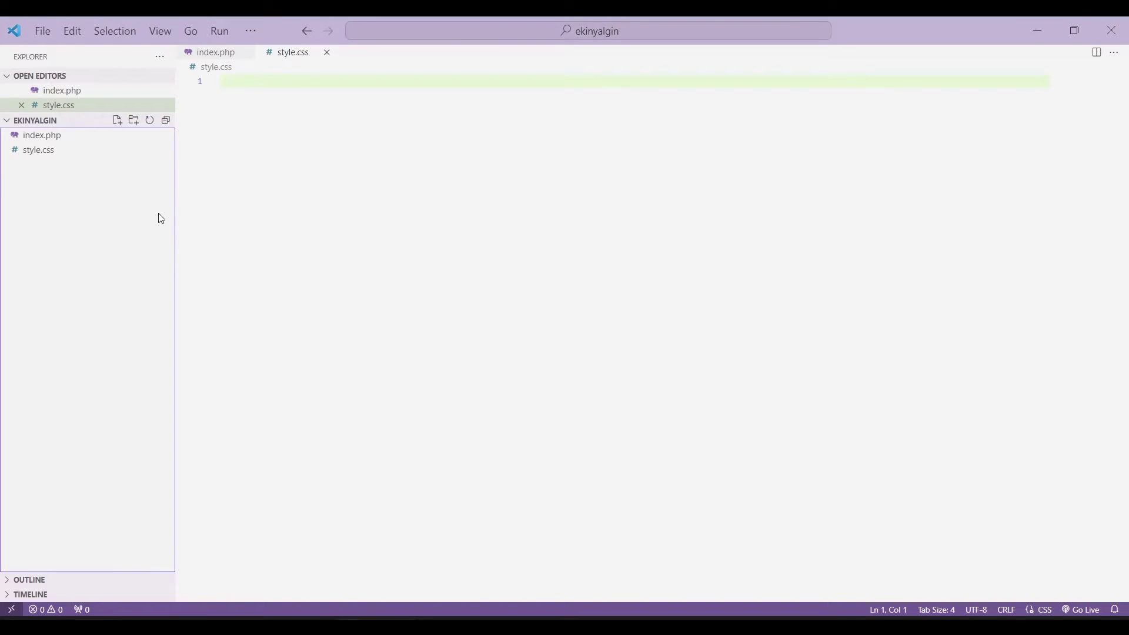
# - Paste a standard theme header comment (My Custom Theme, author, version, license) into style.css
pyautogui.click(69, 138)
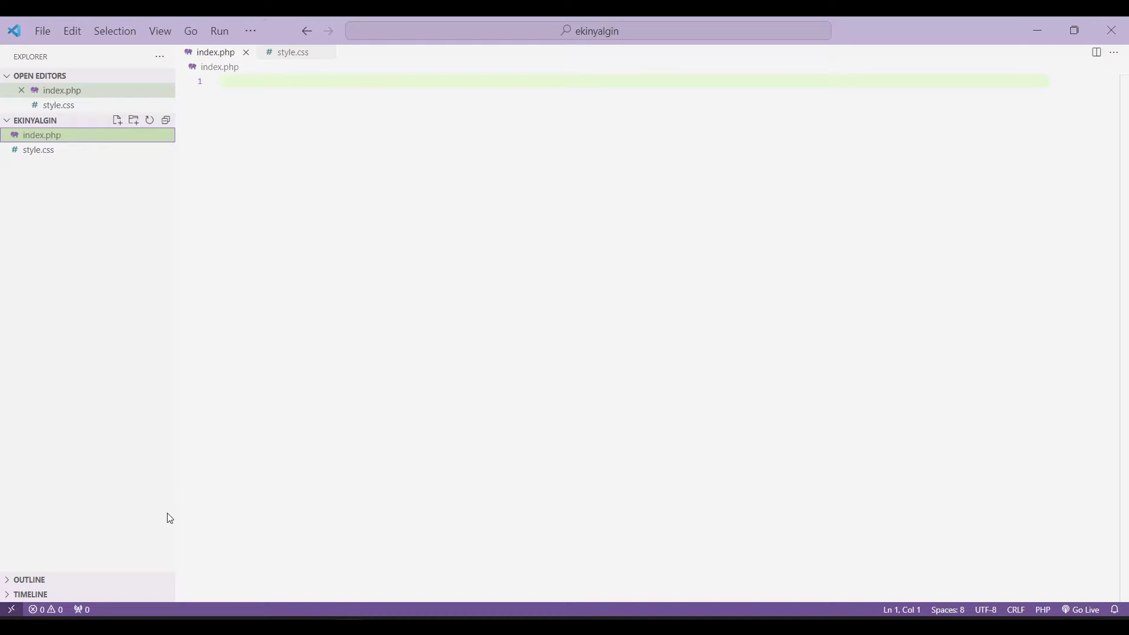
pyautogui.click(947, 261)
pyautogui.rightClick(882, 97)
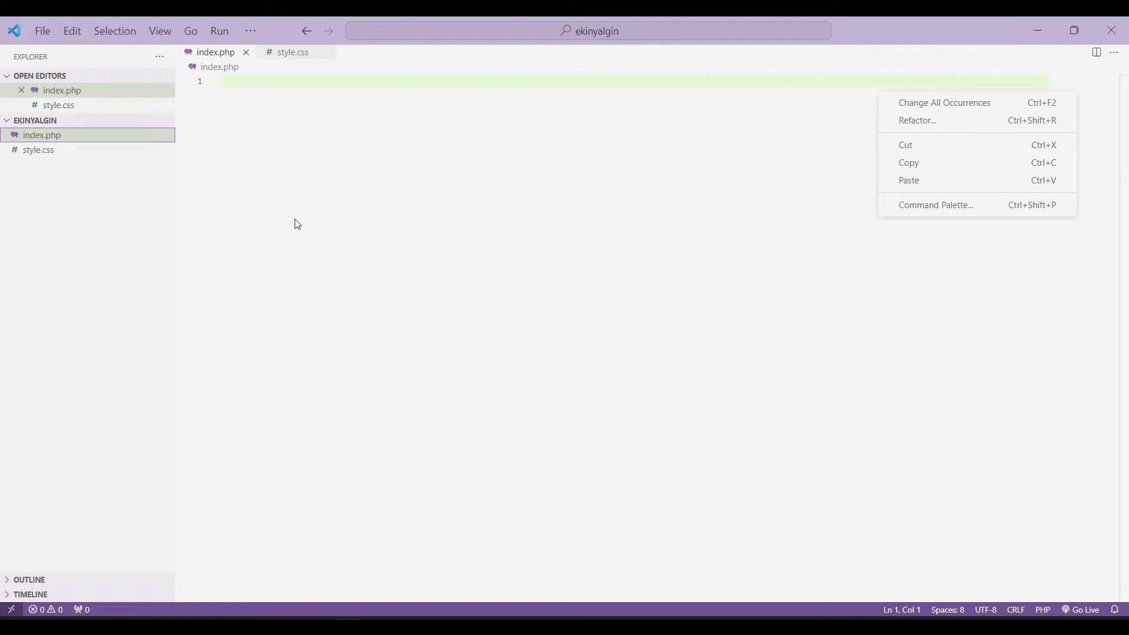
pyautogui.press('Escape')
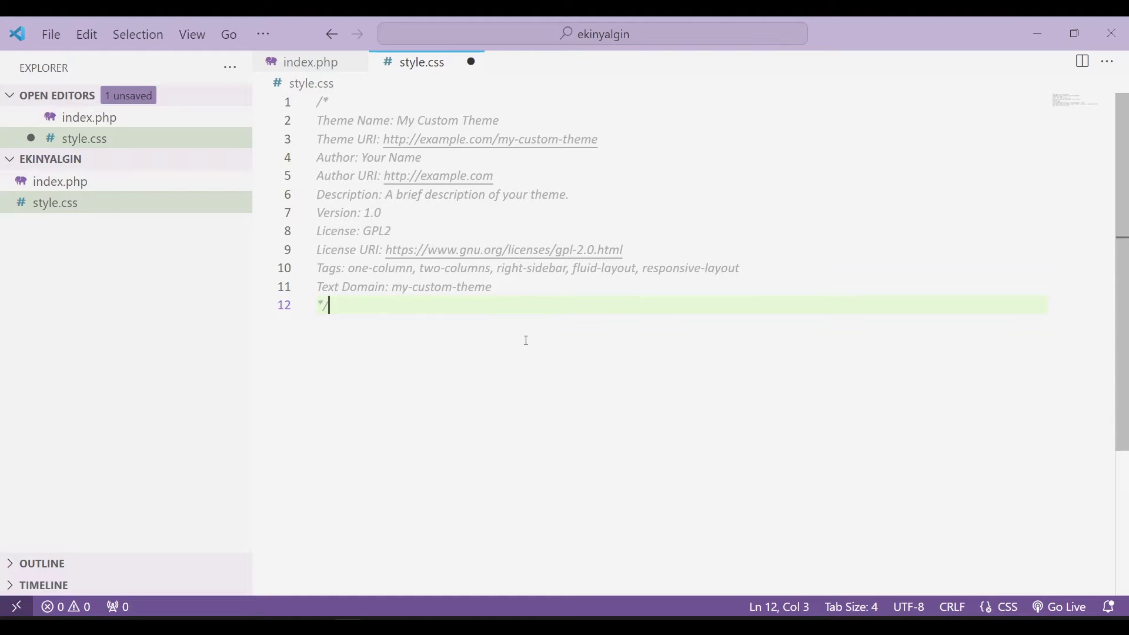
# - Replace the placeholder theme name with Ekin Yalgin and paste the real Theme URI
pyautogui.moveTo(396, 120); pyautogui.dragTo(500, 120)
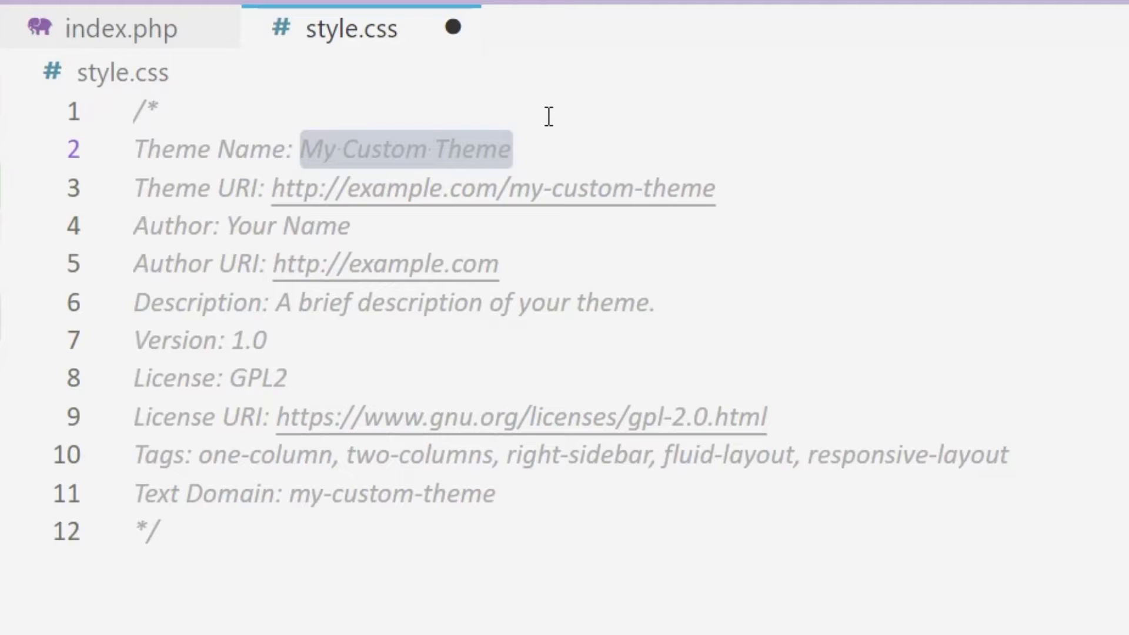
pyautogui.write('Ekin Yalg')
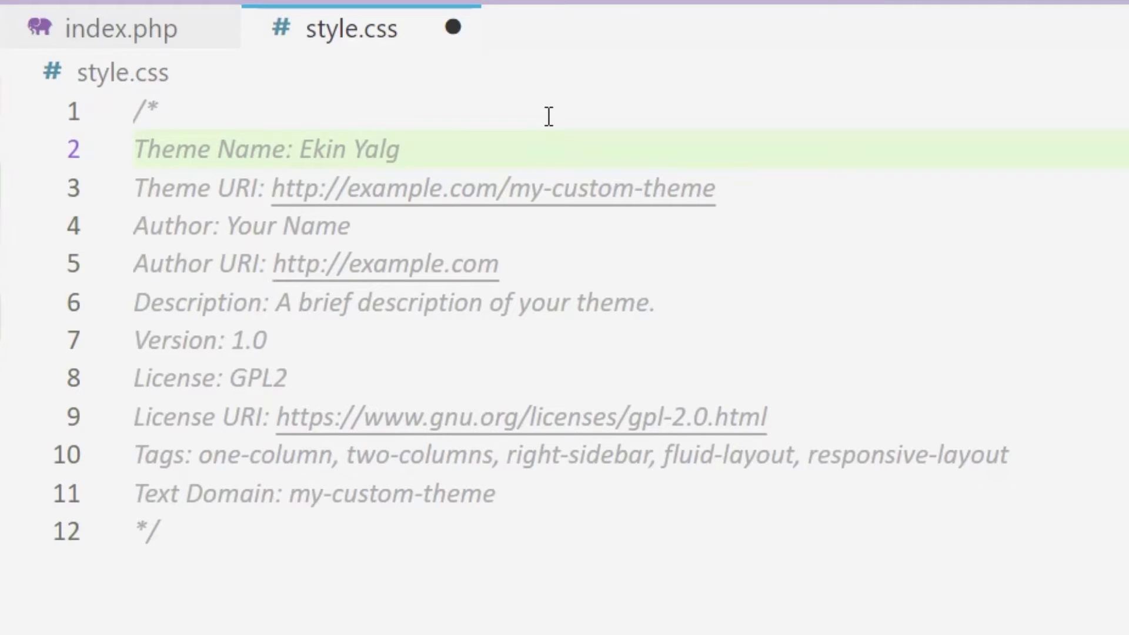
pyautogui.write('in')
pyautogui.moveTo(422, 149); pyautogui.dragTo(302, 149)
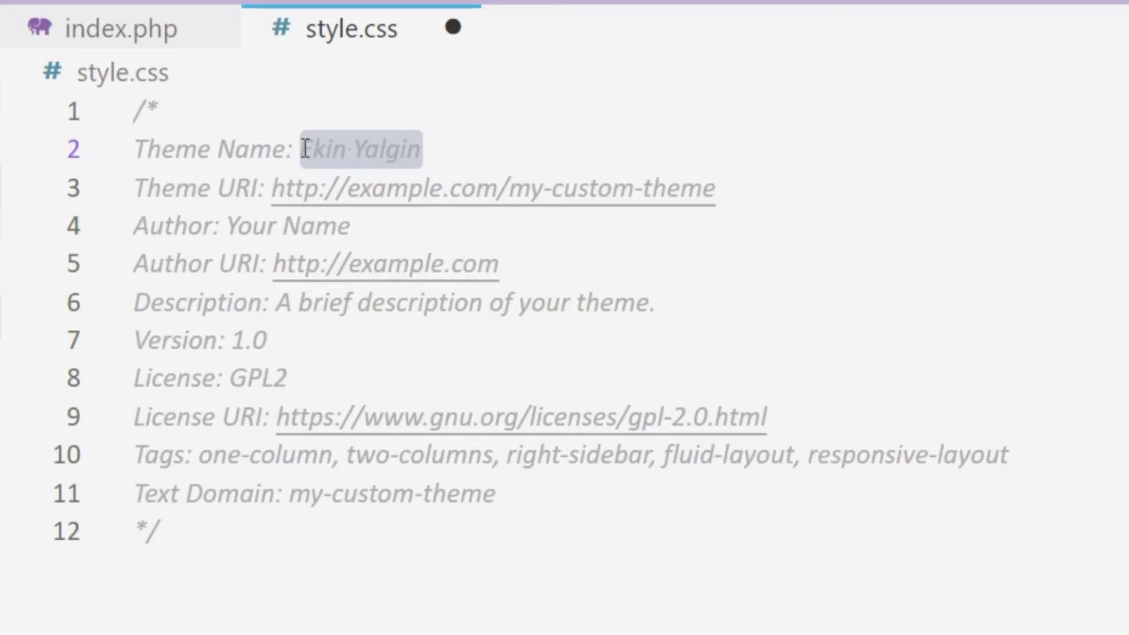
pyautogui.press('Right')
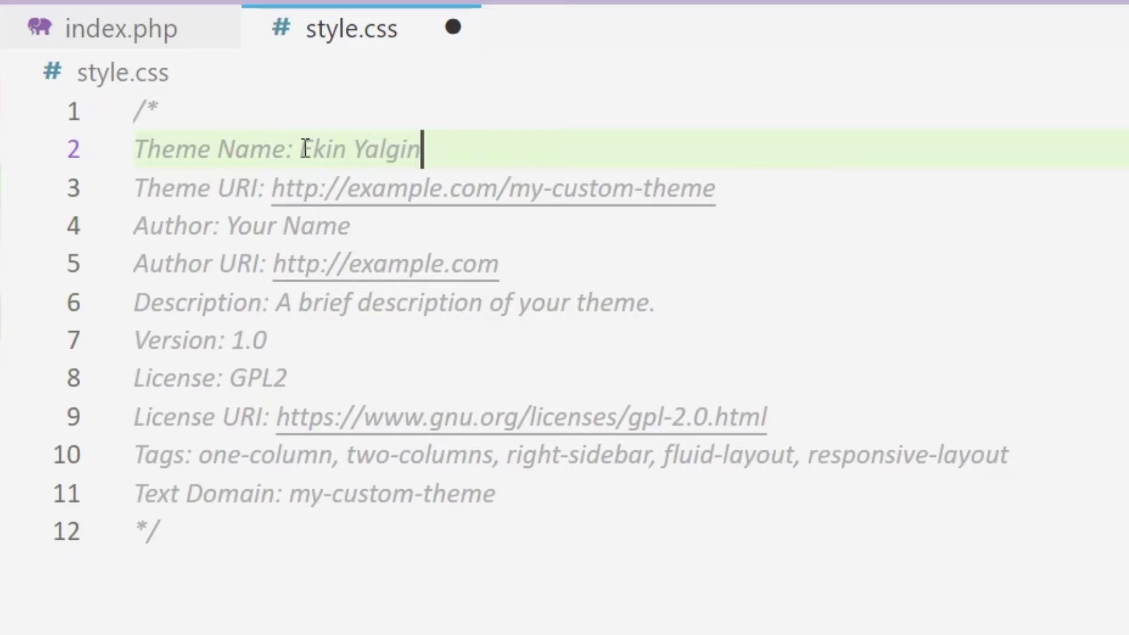
pyautogui.moveTo(319, 187); pyautogui.dragTo(718, 189)
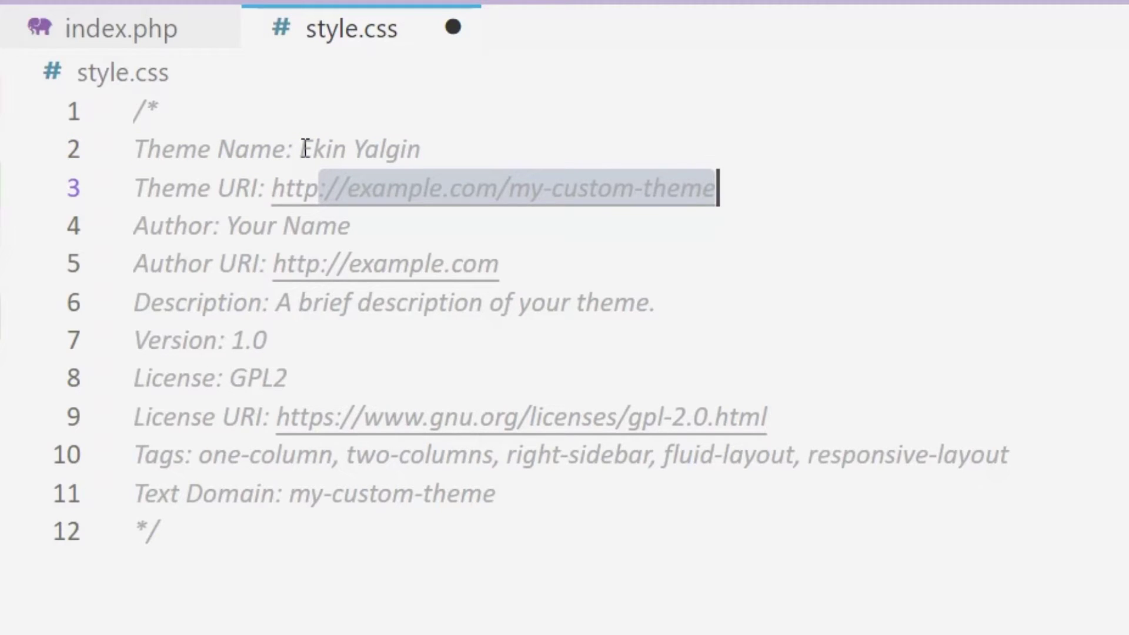
pyautogui.write('s://www.ekinyalgin.com')
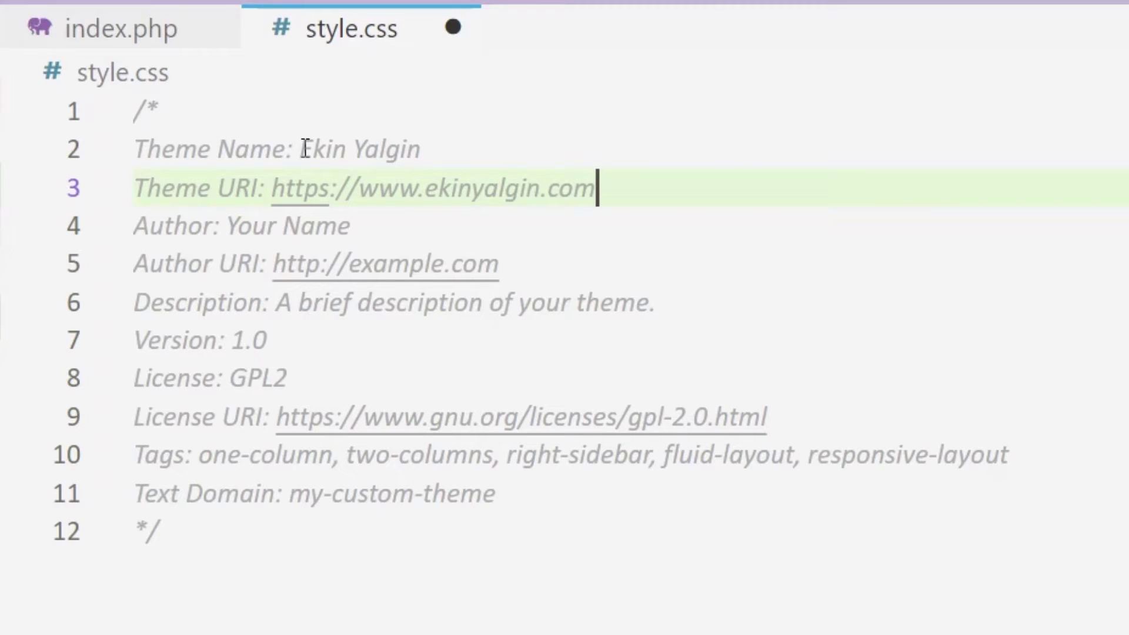
# - Fill in the Author, Author URI and Description 'A personal web site.' lines
pyautogui.press('Down')
pyautogui.hotkey('ctrl', 'shift', 'Left')
pyautogui.hotkey('ctrl', 'shift', 'Left')
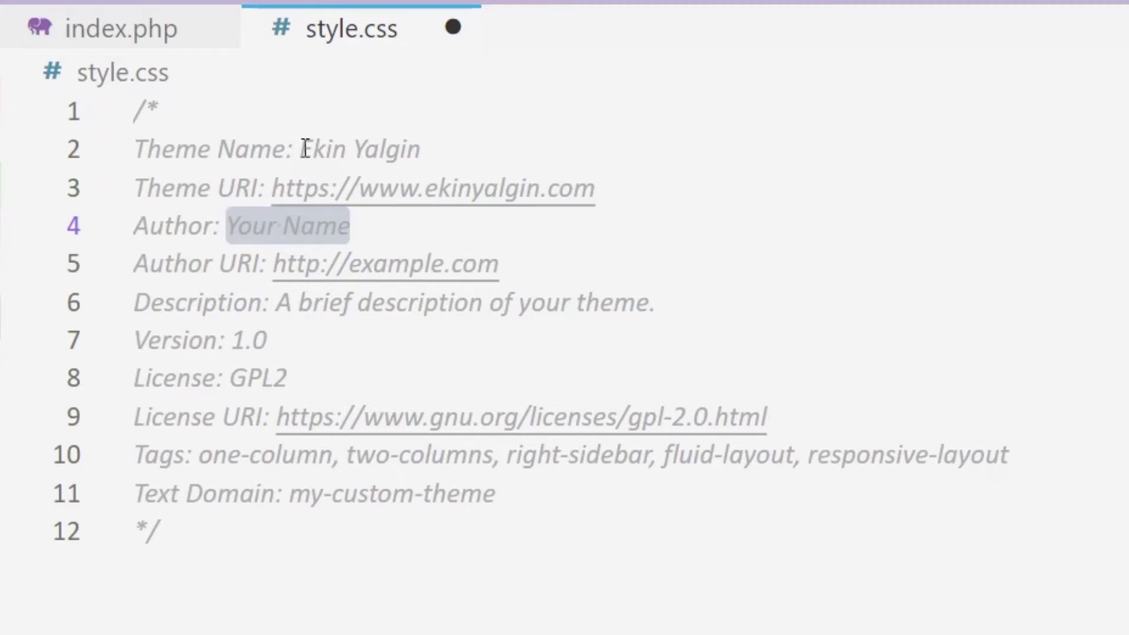
pyautogui.write('Ekin Yalgın')
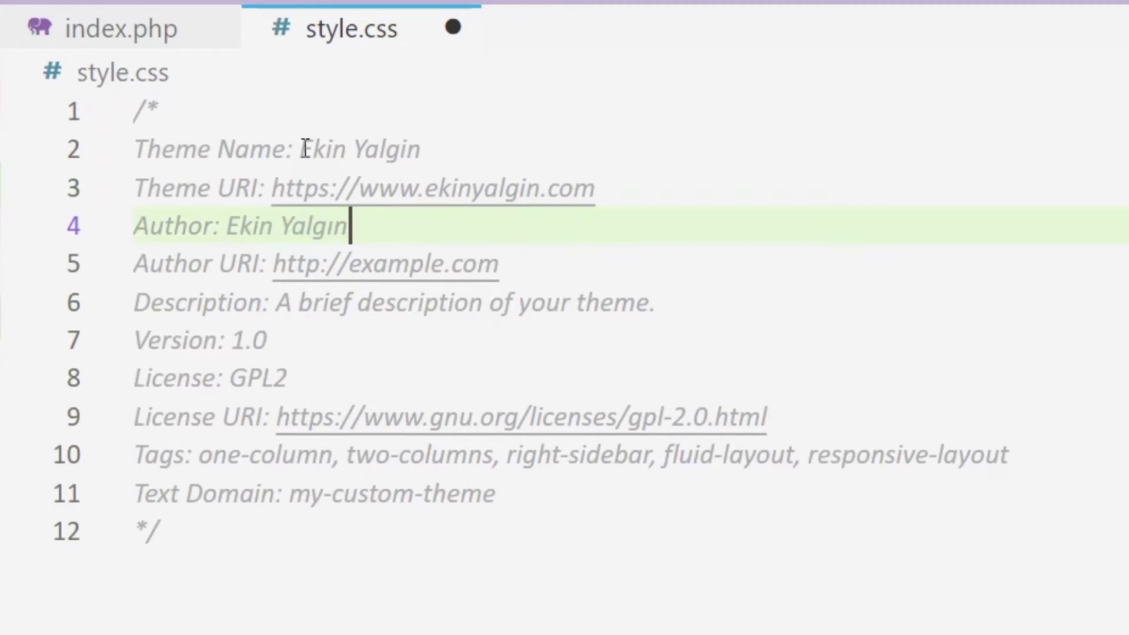
pyautogui.press('Tab')
pyautogui.write('https://')
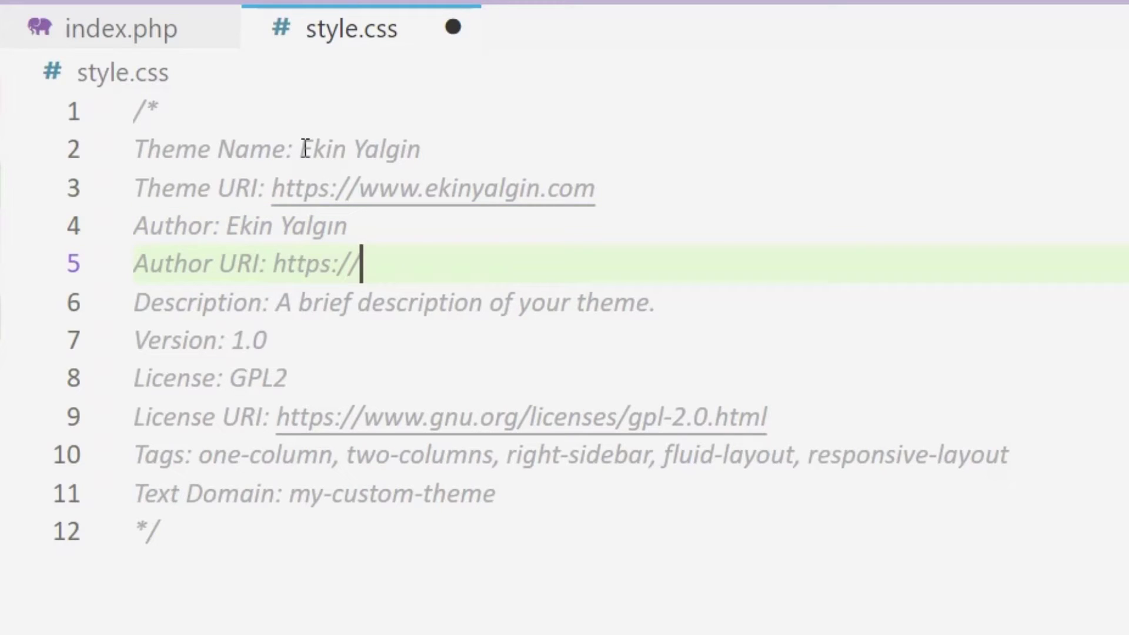
pyautogui.write('www')
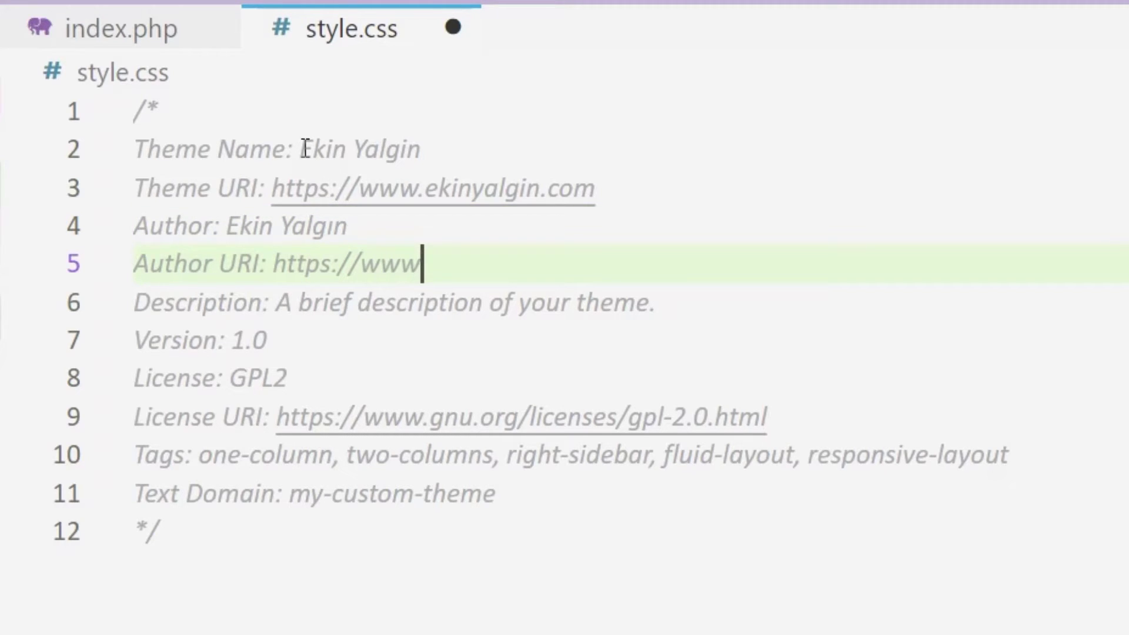
pyautogui.write('.ekinyalgin.com')
pyautogui.press('Tab')
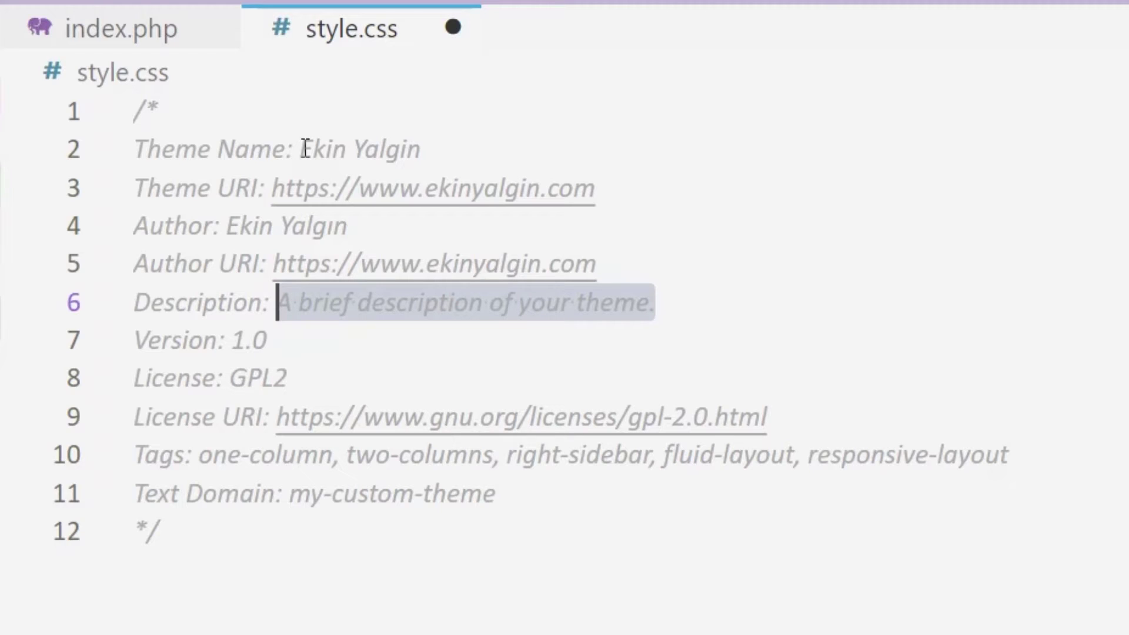
pyautogui.write('A personal web site.')
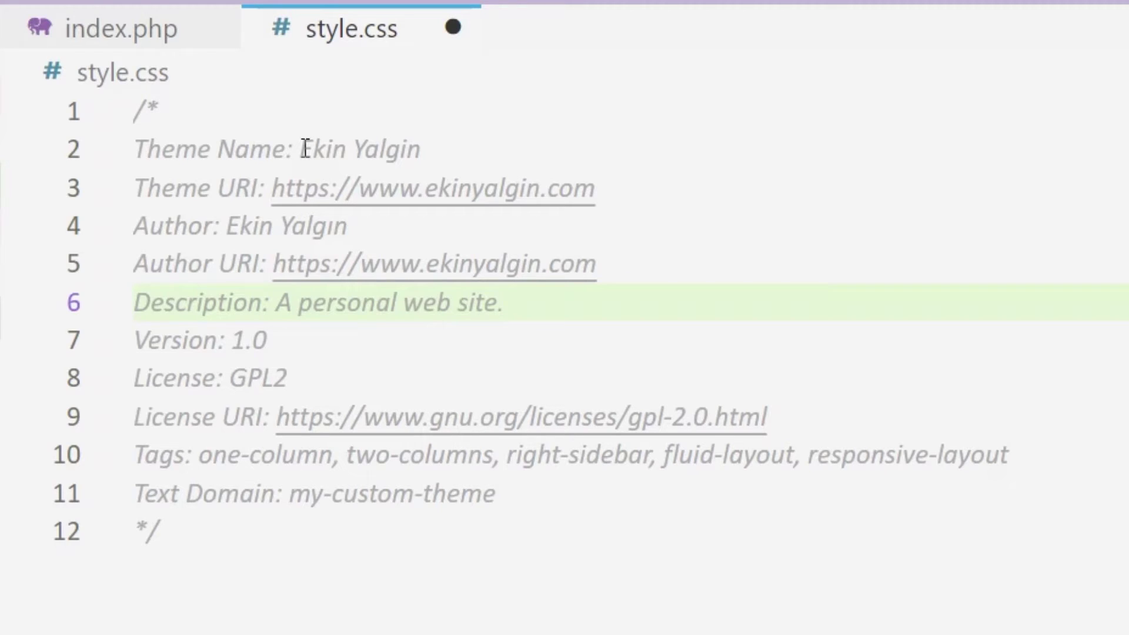
pyautogui.press('Down')
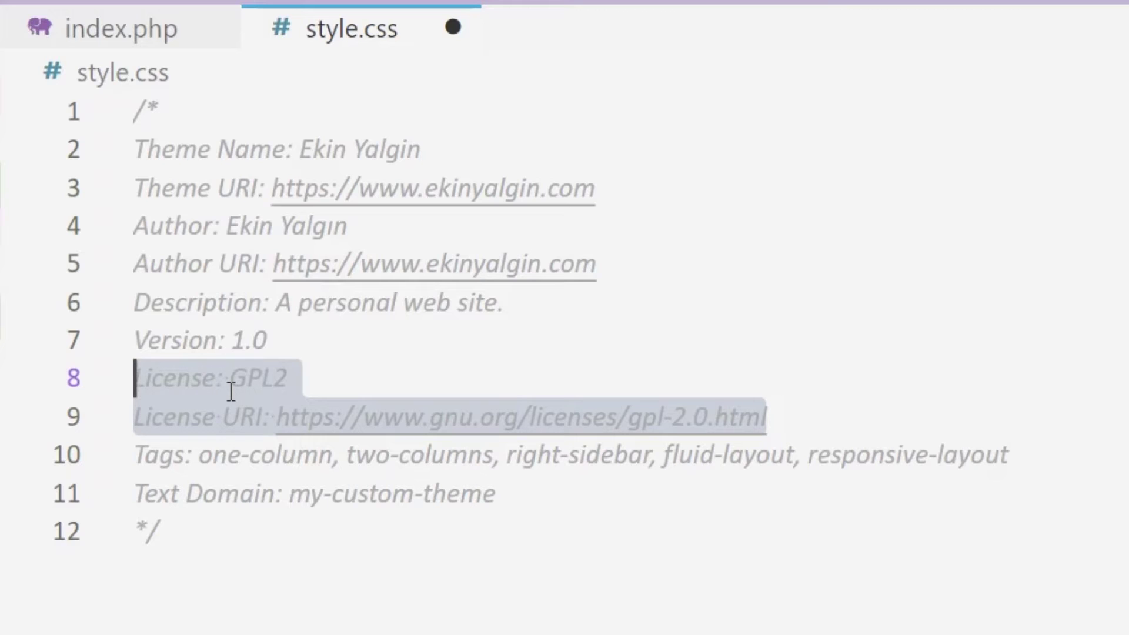
# - Finish the license lines and Text Domain ekinyalgin, then save style.css
pyautogui.hotkey('alt', 'Tab')
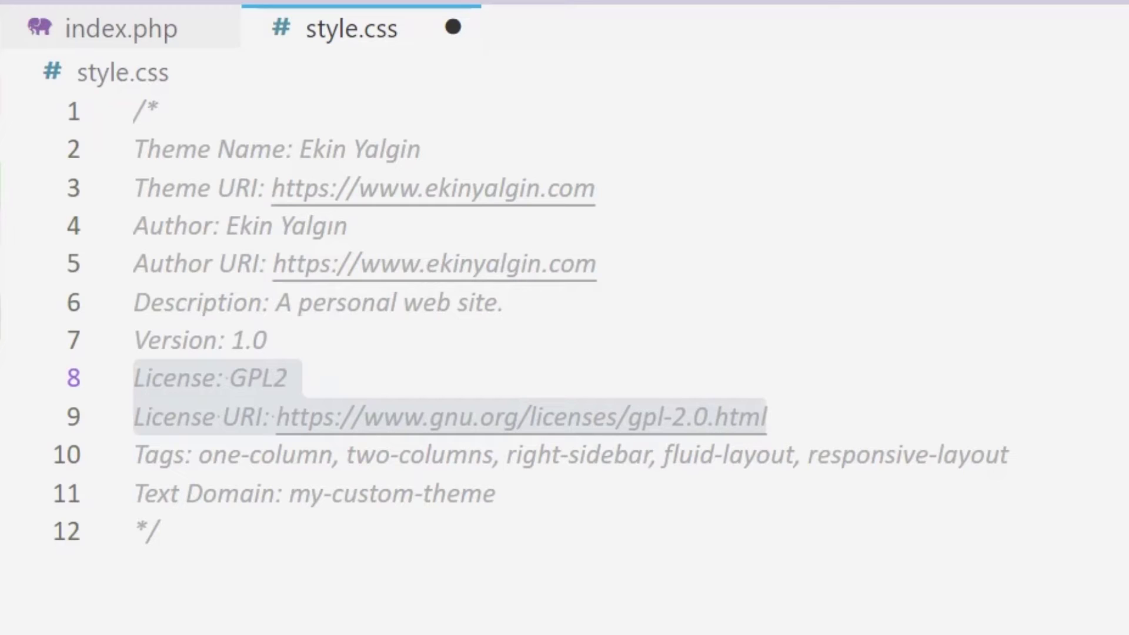
pyautogui.click(555, 417)
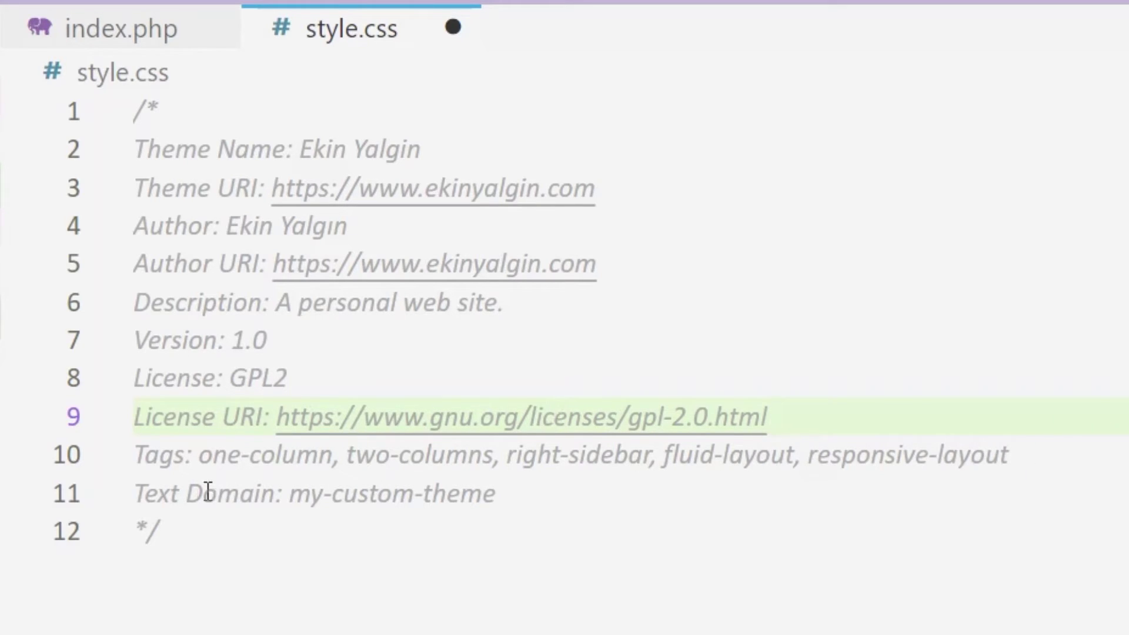
pyautogui.write('ekinyalgin')
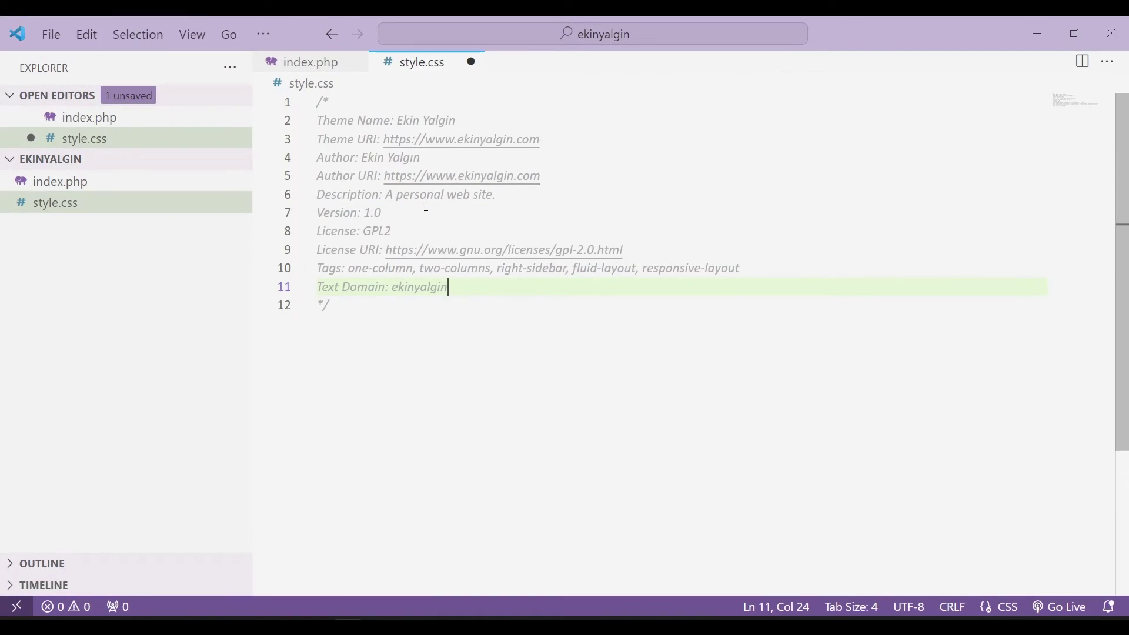
pyautogui.hotkey('ctrl', 's')
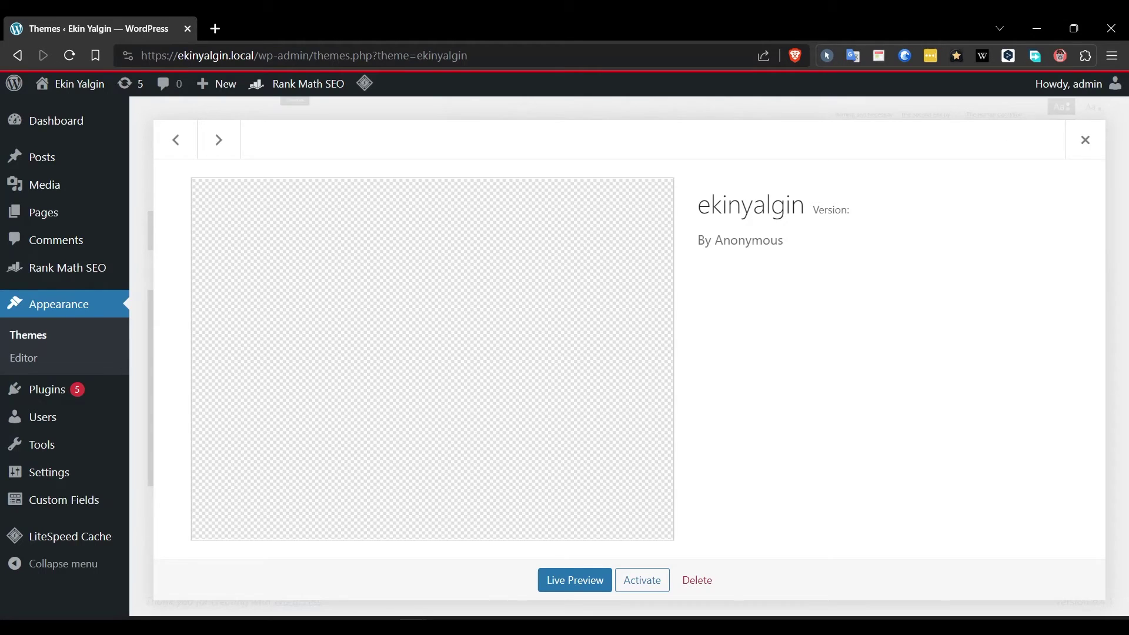
# - Reload the Themes page and bring up the Ekin Yalgin theme's details
pyautogui.click(1085, 140)
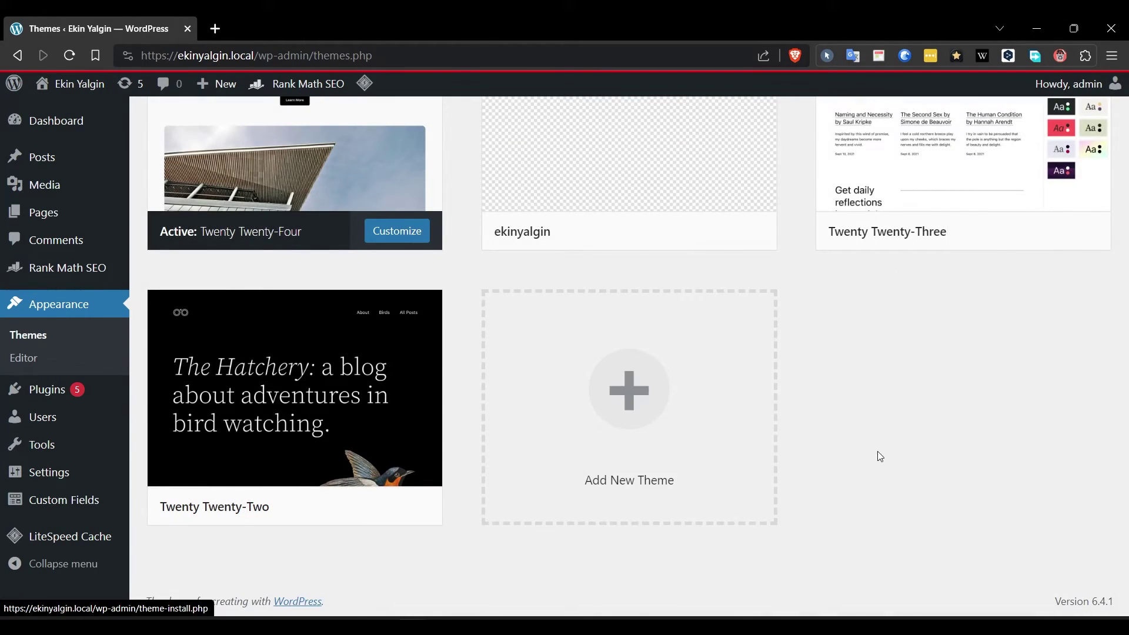
pyautogui.scroll(3, 879, 451)
pyautogui.click(69, 55)
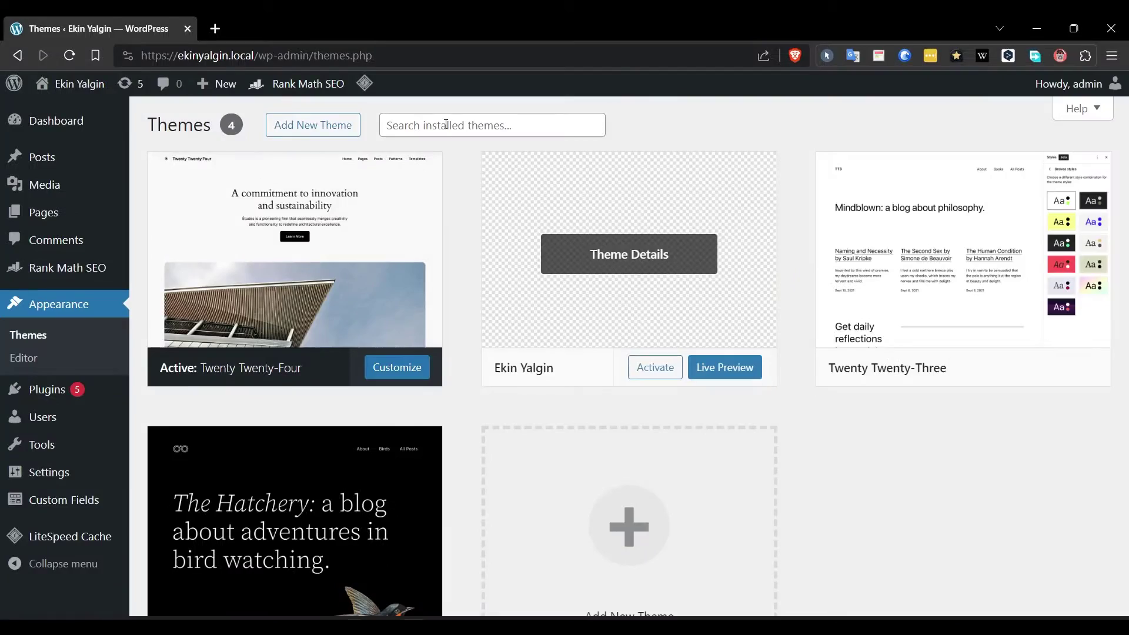
pyautogui.click(619, 263)
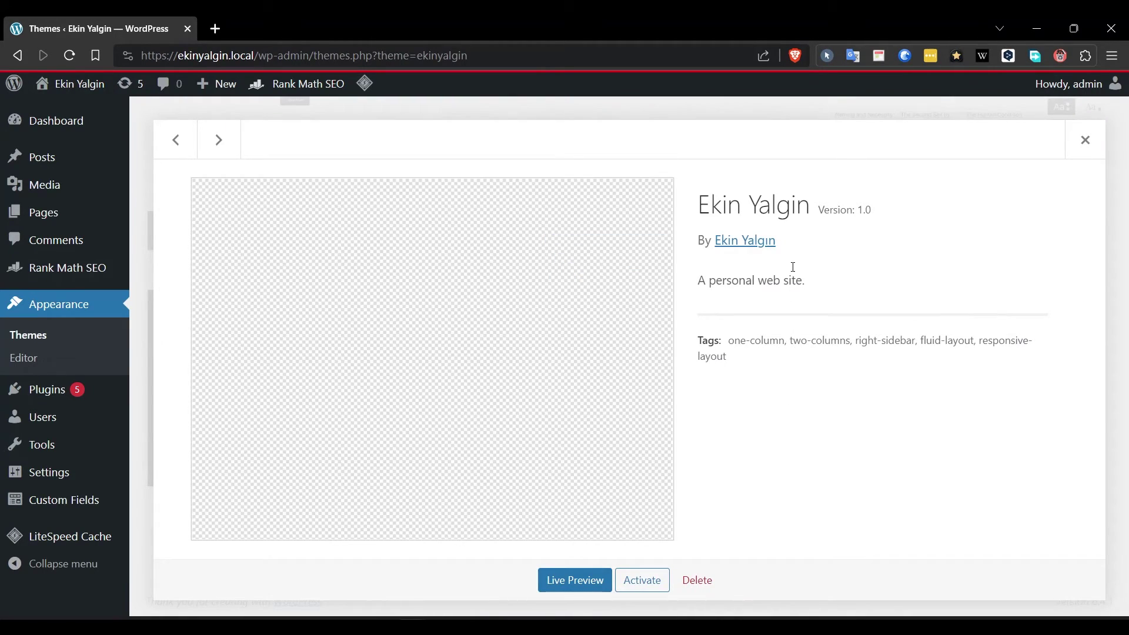
# - Check the shown name, version 1.0, author and description 'A personal web site.'
pyautogui.moveTo(814, 206); pyautogui.dragTo(694, 207)
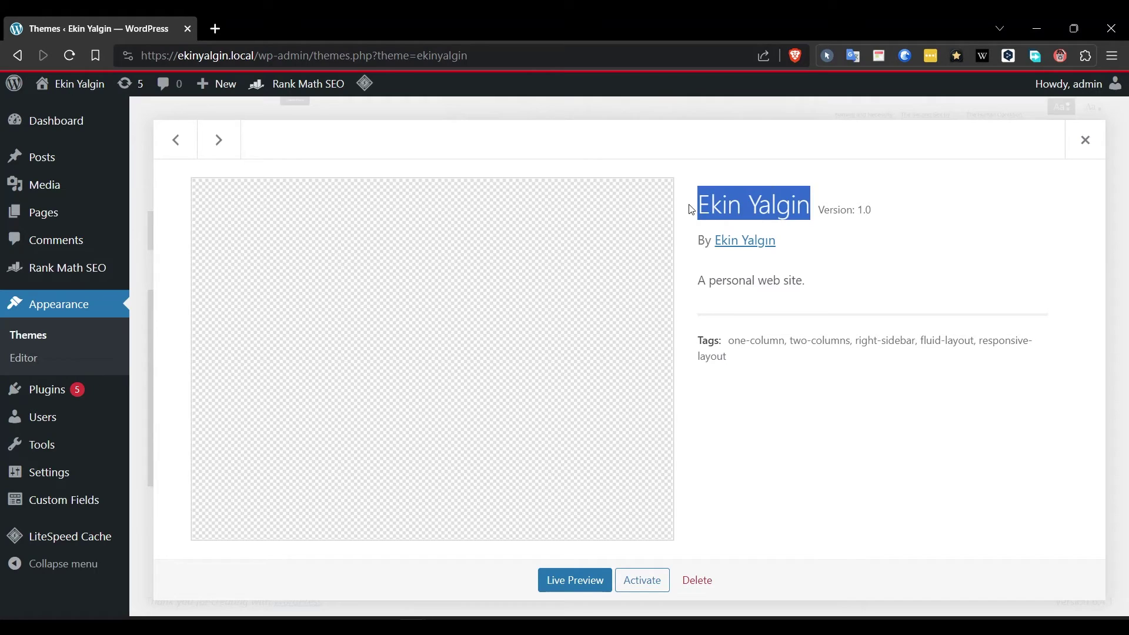
pyautogui.moveTo(817, 210); pyautogui.dragTo(900, 215)
pyautogui.moveTo(778, 240); pyautogui.dragTo(697, 240)
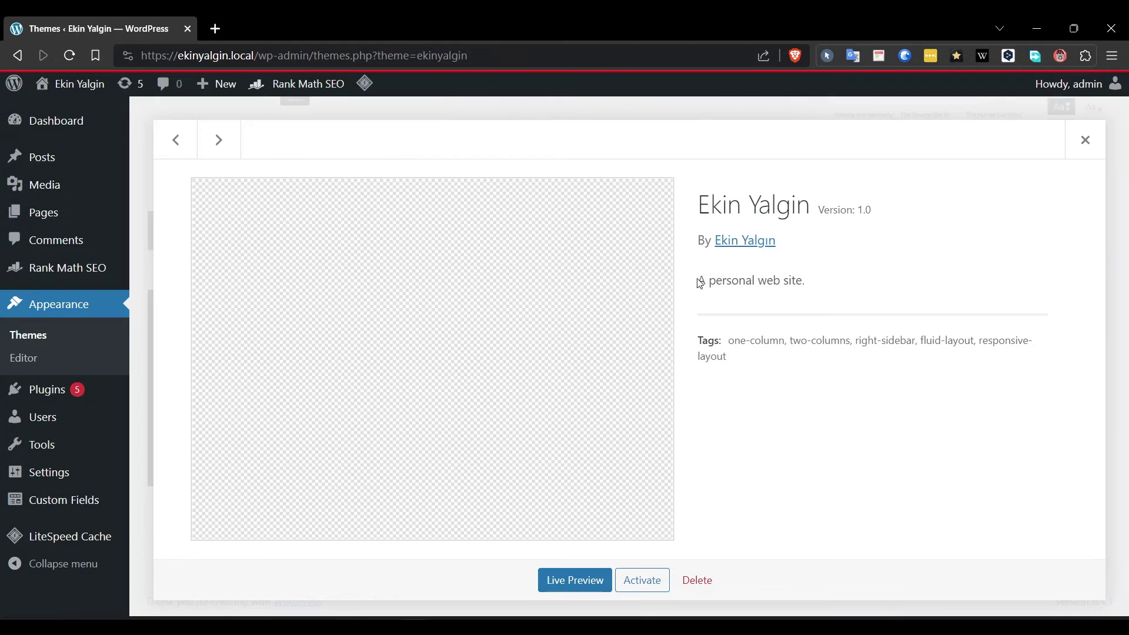
pyautogui.moveTo(699, 282); pyautogui.dragTo(812, 283)
pyautogui.click(811, 279)
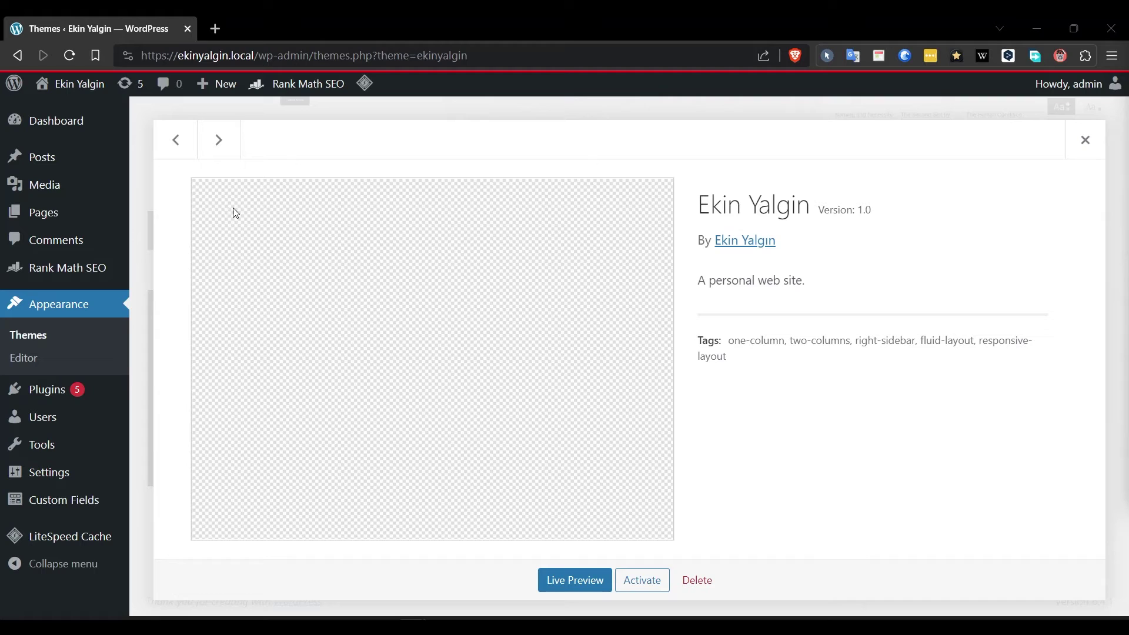
pyautogui.click(1087, 141)
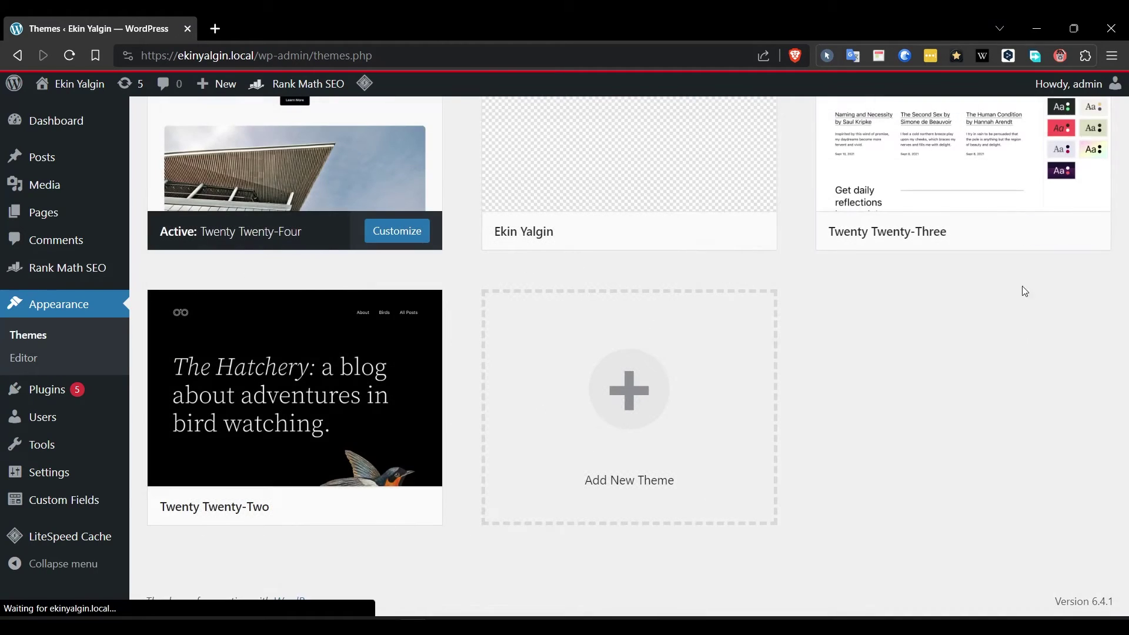
pyautogui.click(954, 265)
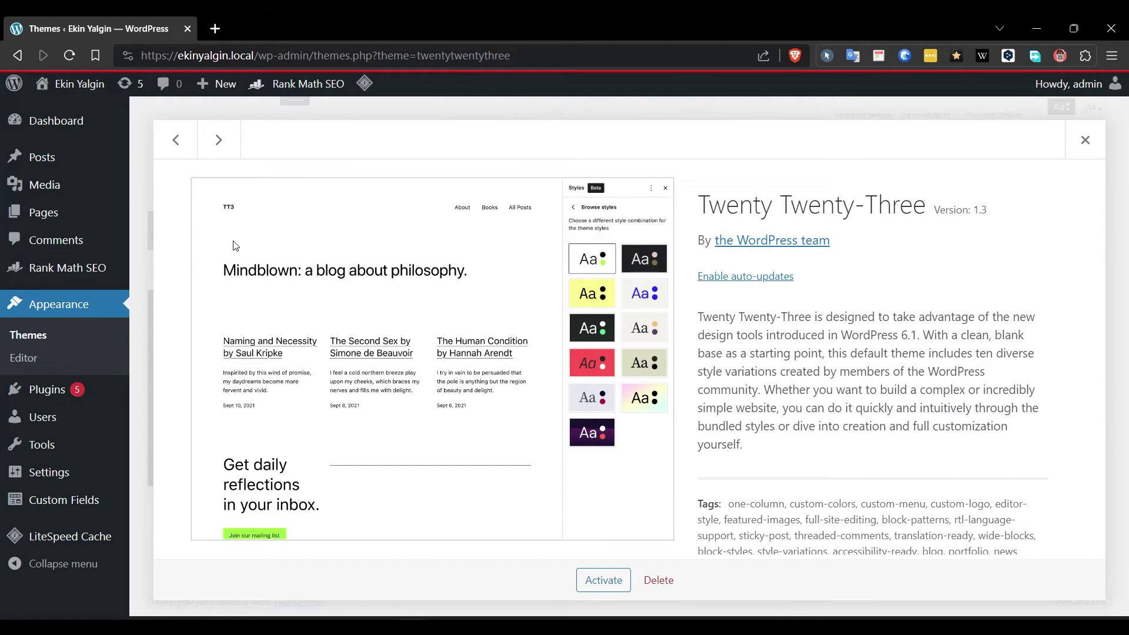
pyautogui.press('Left')
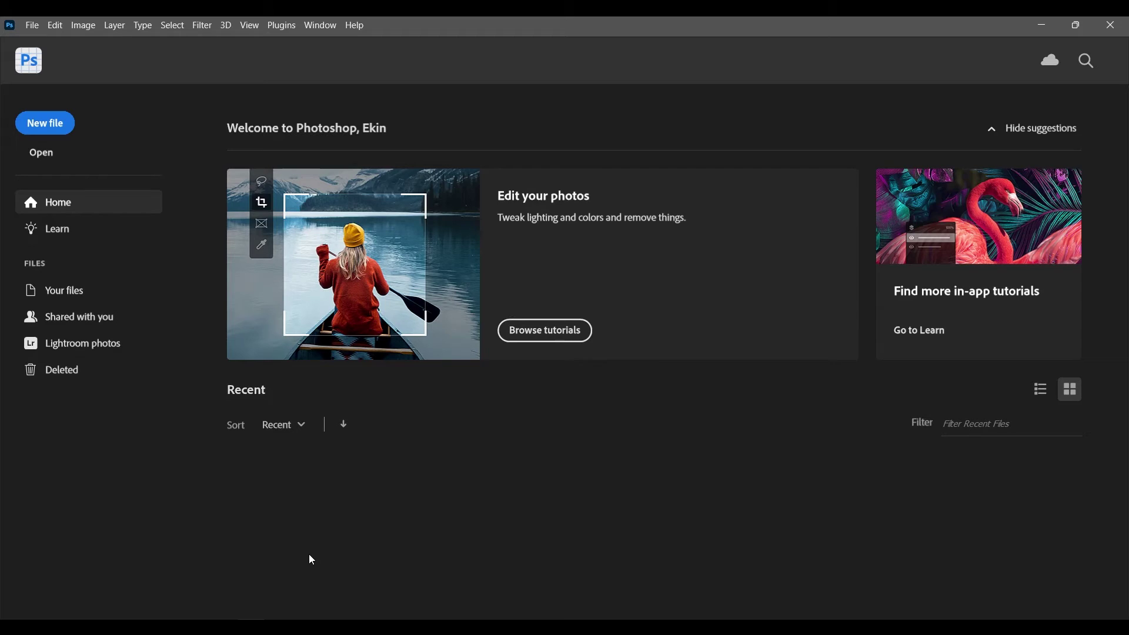
# - Create a new 1200 × 900 px Photoshop document
pyautogui.hotkey('ctrl', 'n')
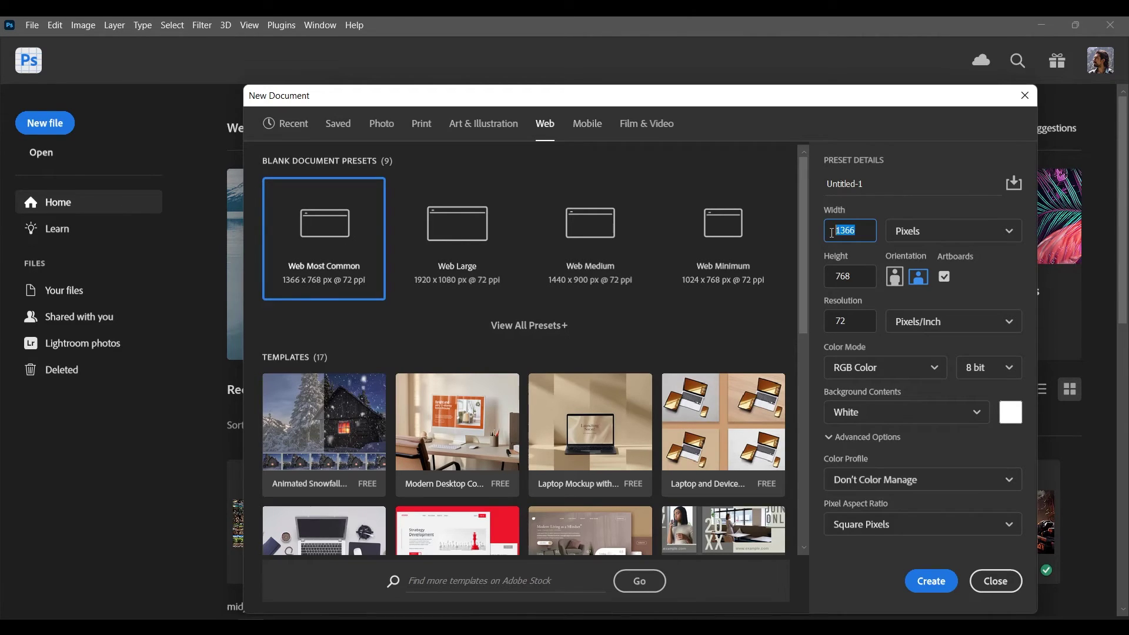
pyautogui.write('1200')
pyautogui.press('Tab')
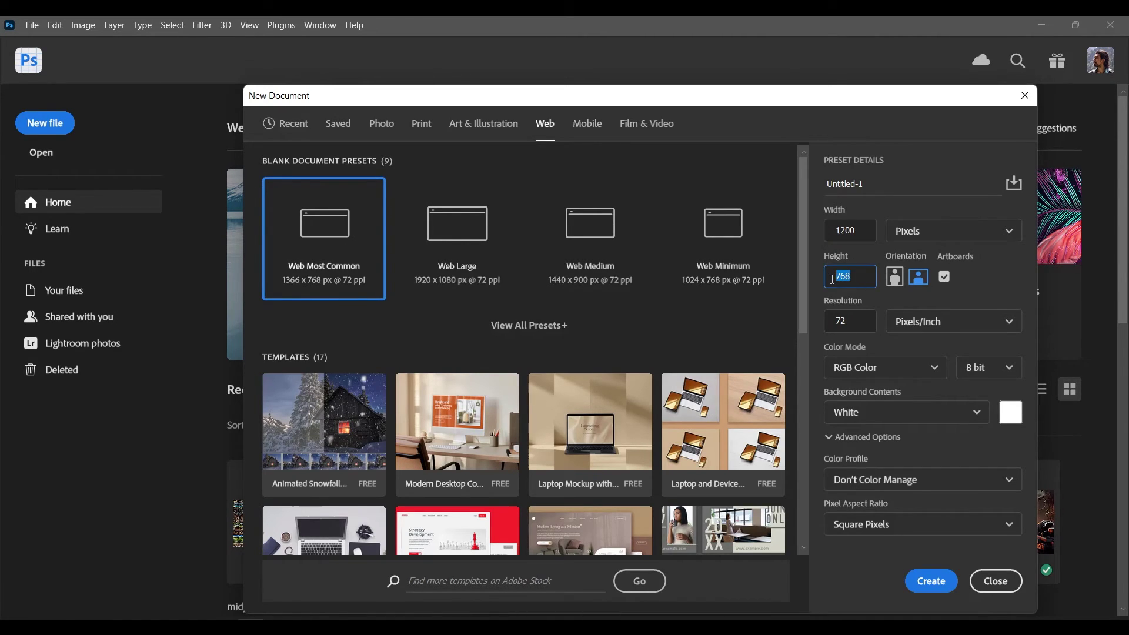
pyautogui.write('900')
pyautogui.click(934, 586)
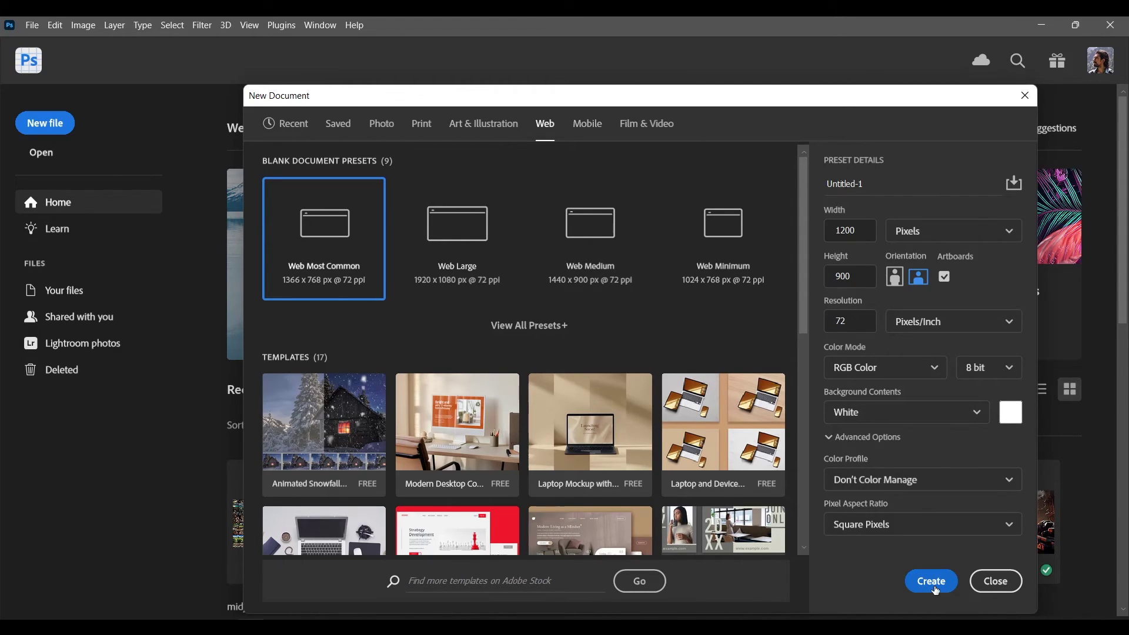
pyautogui.click(932, 583)
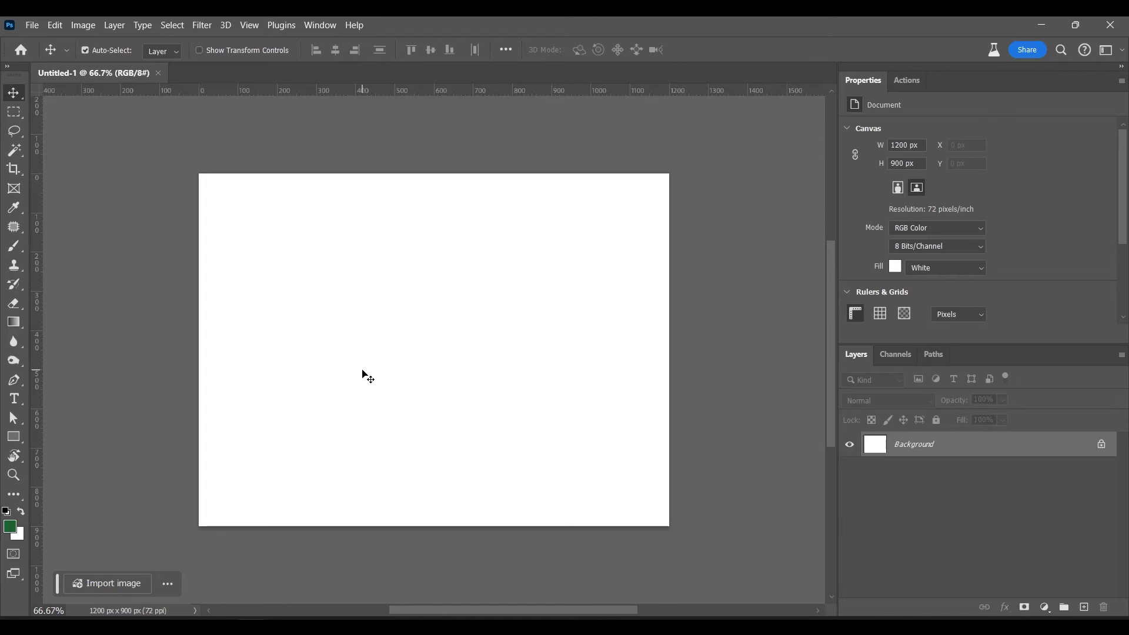
# - Scale a dark layer to fill the canvas and centre the white triangle logo on it
pyautogui.moveTo(596, 353); pyautogui.dragTo(667, 348)
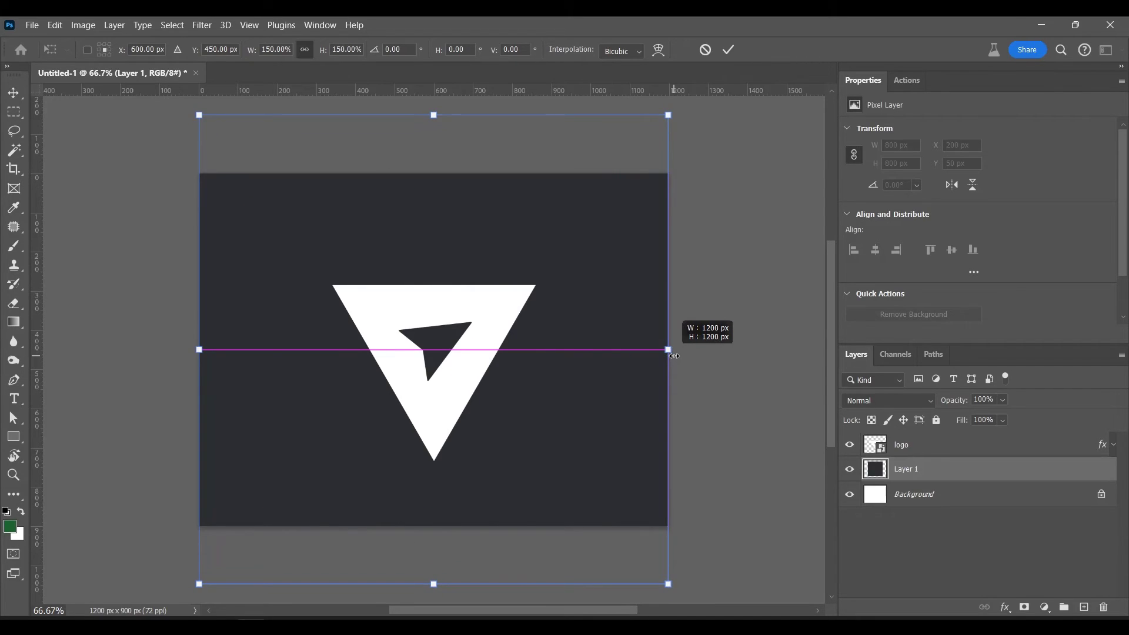
pyautogui.press('Return')
pyautogui.moveTo(454, 361); pyautogui.dragTo(414, 300)
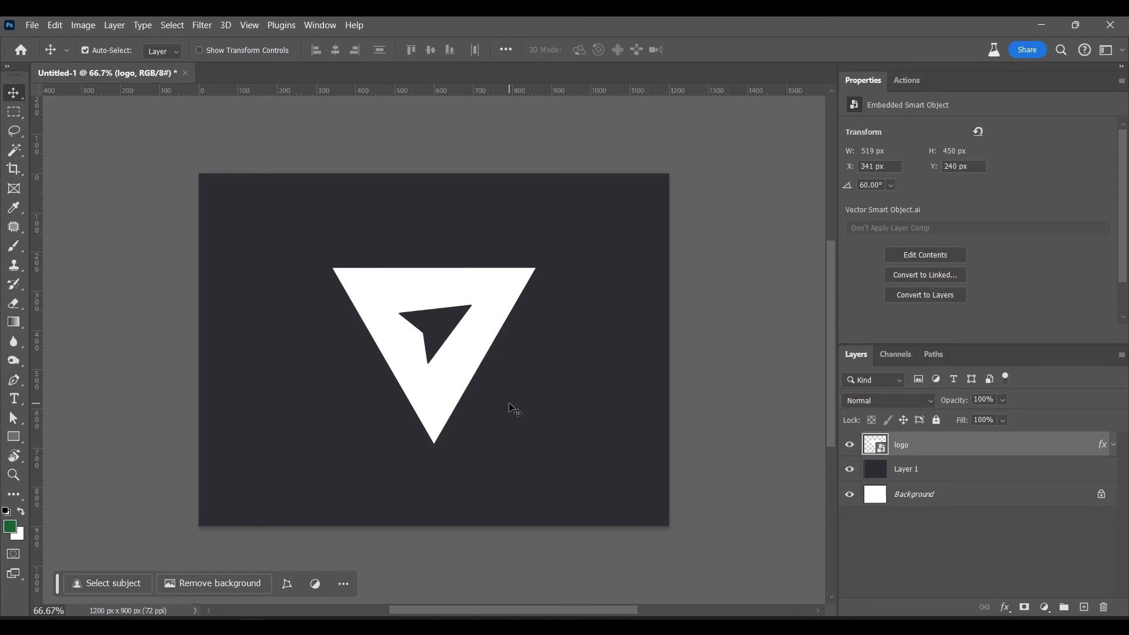
pyautogui.hotkey('ctrl', 'alt', 'shift', 's')
# - Export the image via Save for Web as a PNG-24 file named screenshot
pyautogui.click(716, 104)
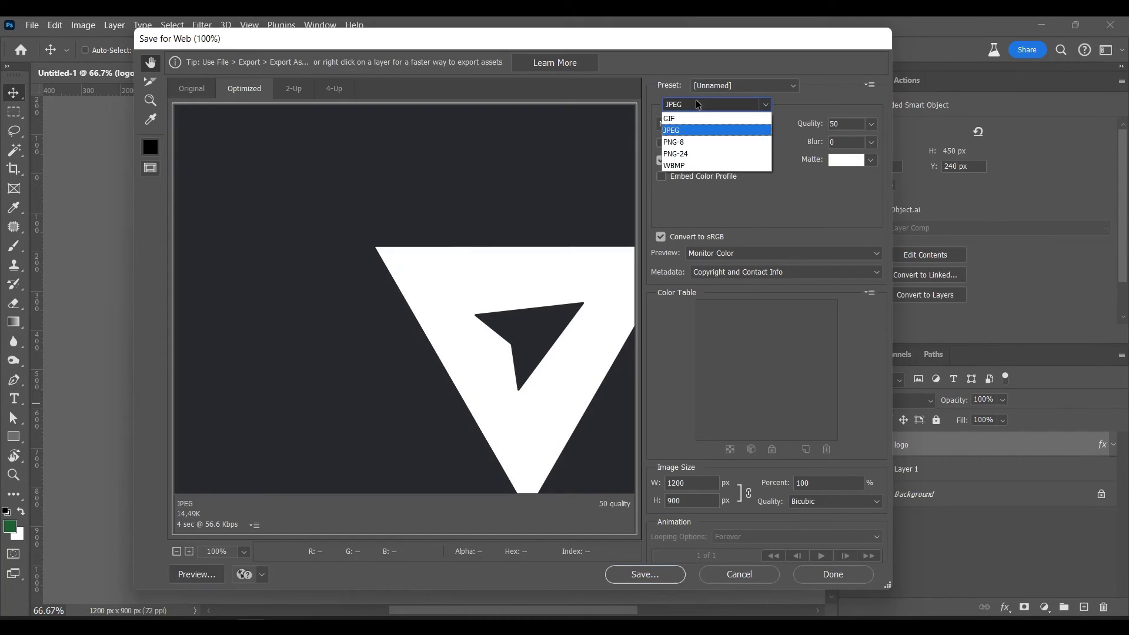
pyautogui.click(703, 154)
pyautogui.press('Return')
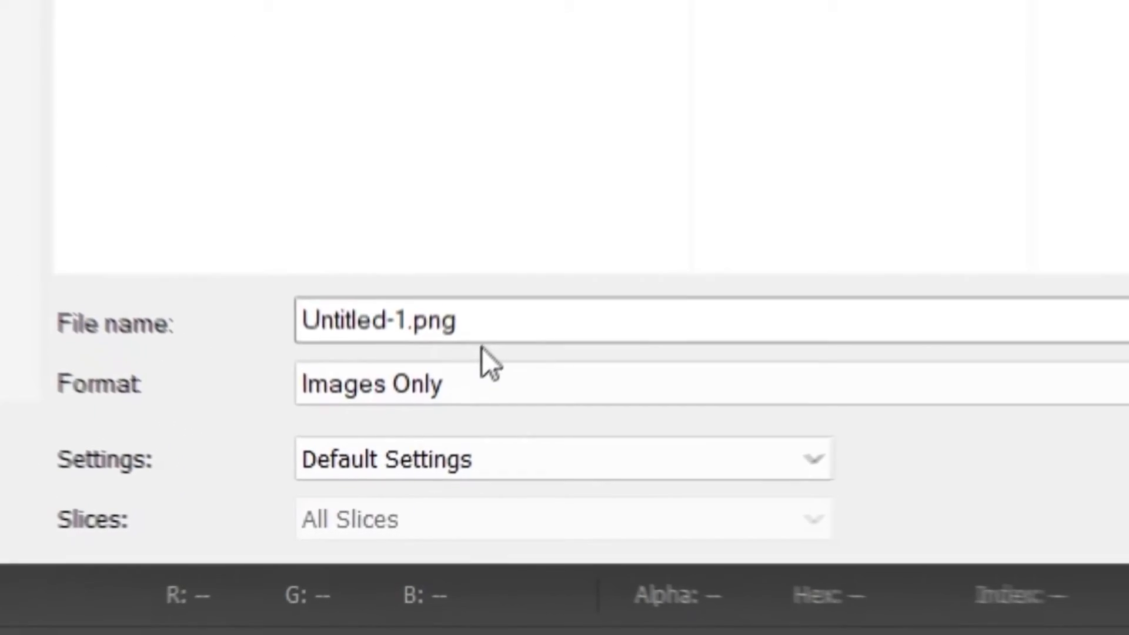
pyautogui.click(406, 468)
pyautogui.write('screenshot')
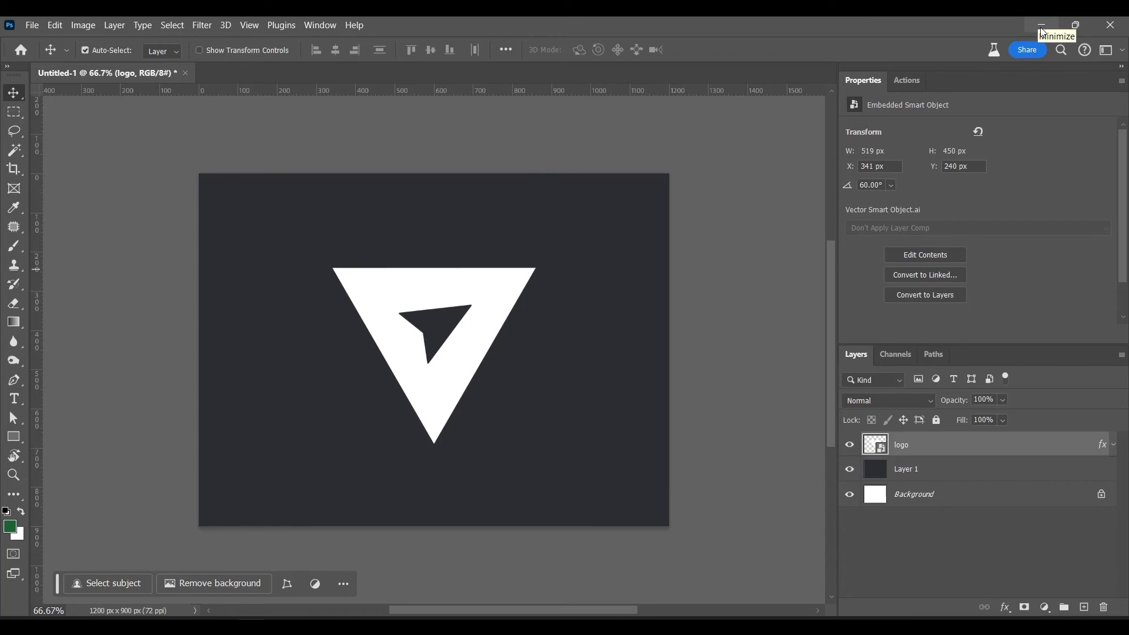
# - Reload the WordPress Themes page and confirm the Ekin Yalgin theme shows the triangle logo thumbnail
pyautogui.click(1041, 28)
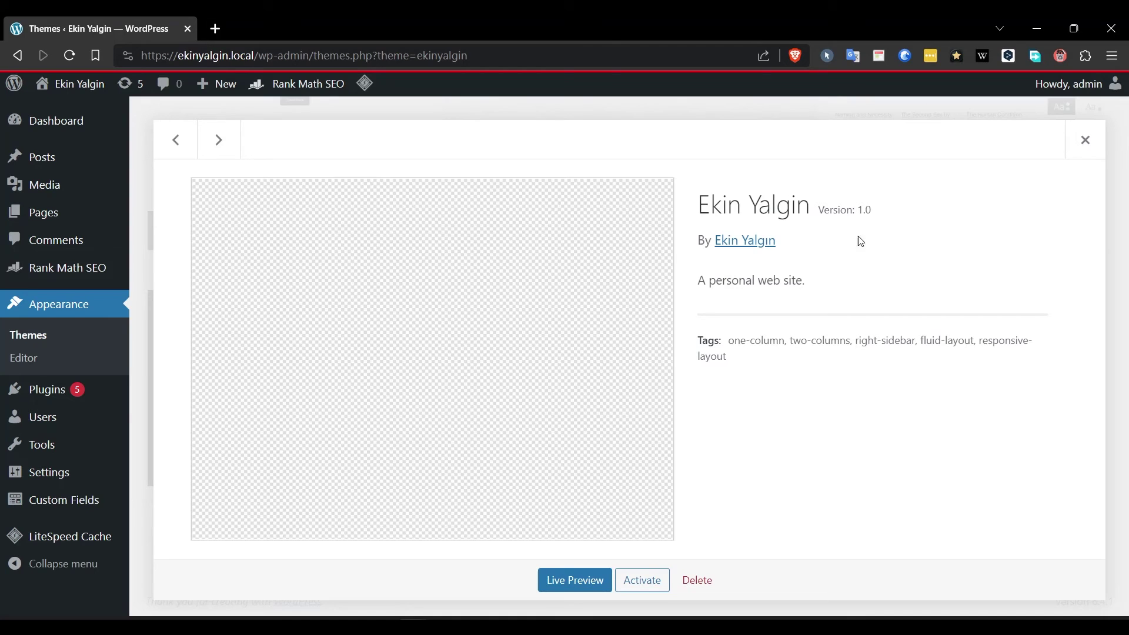
pyautogui.click(1085, 139)
pyautogui.press('F5')
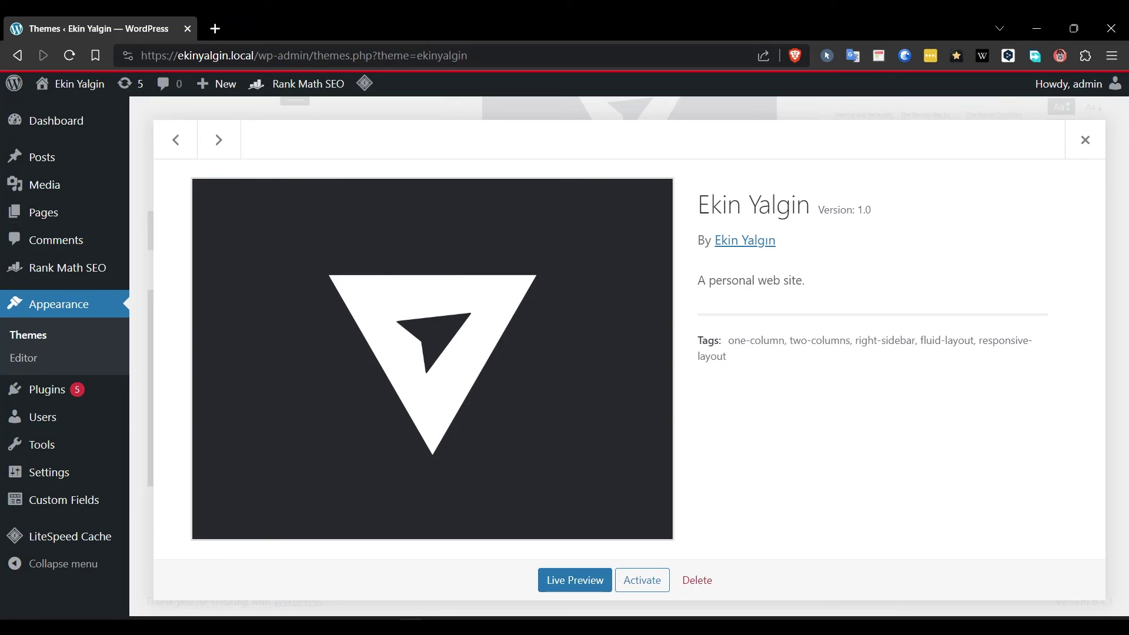
pyautogui.press('Escape')
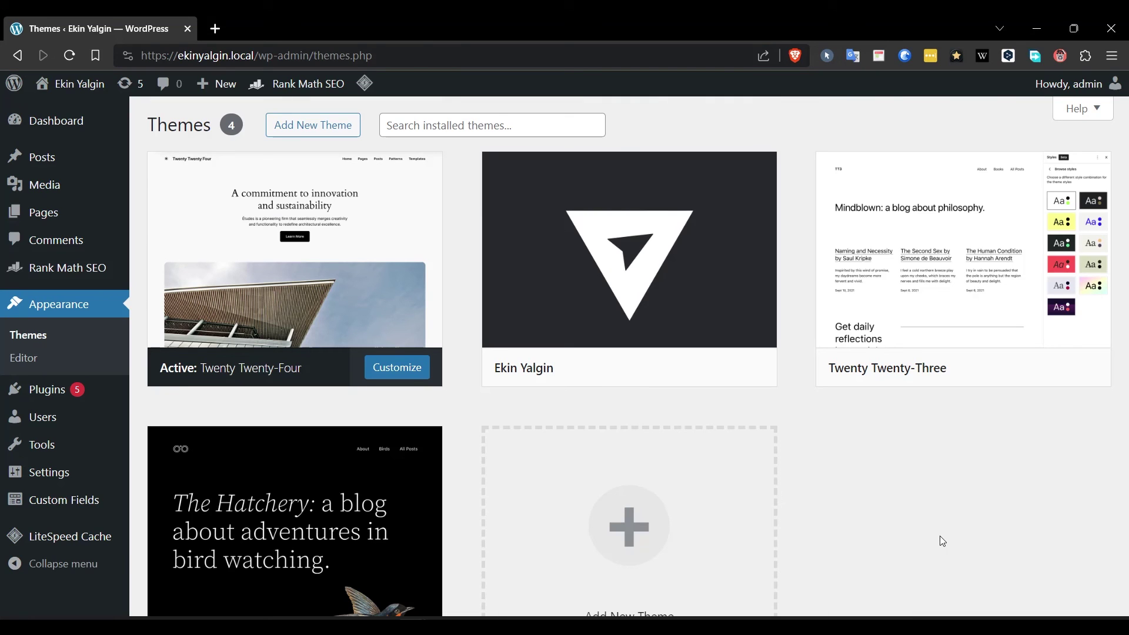